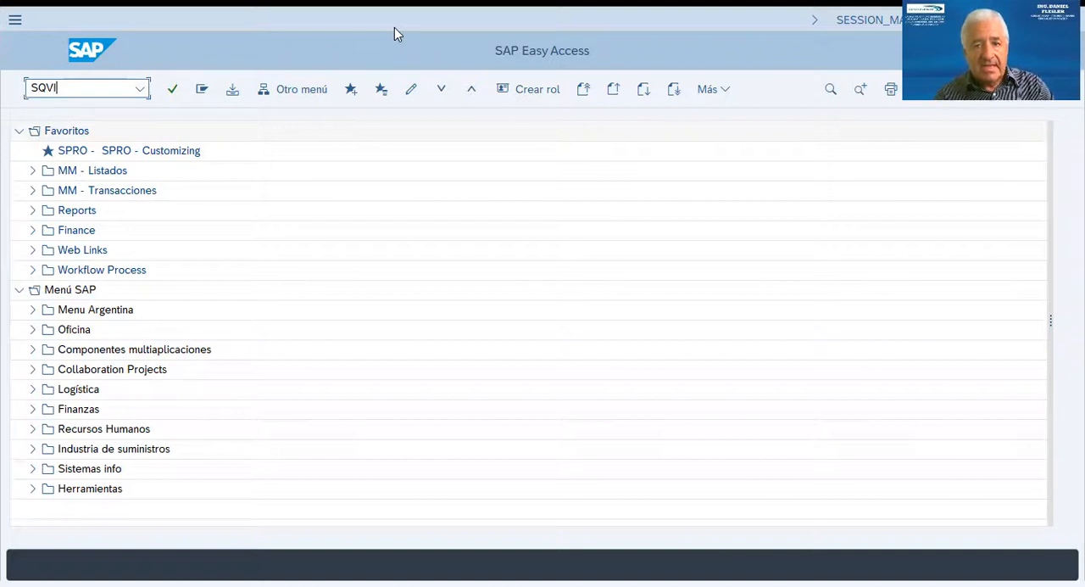
Start transaction SQVI and open the REPORTE_HIST QuickView for modification.
{"action": "key", "text": "Return"}
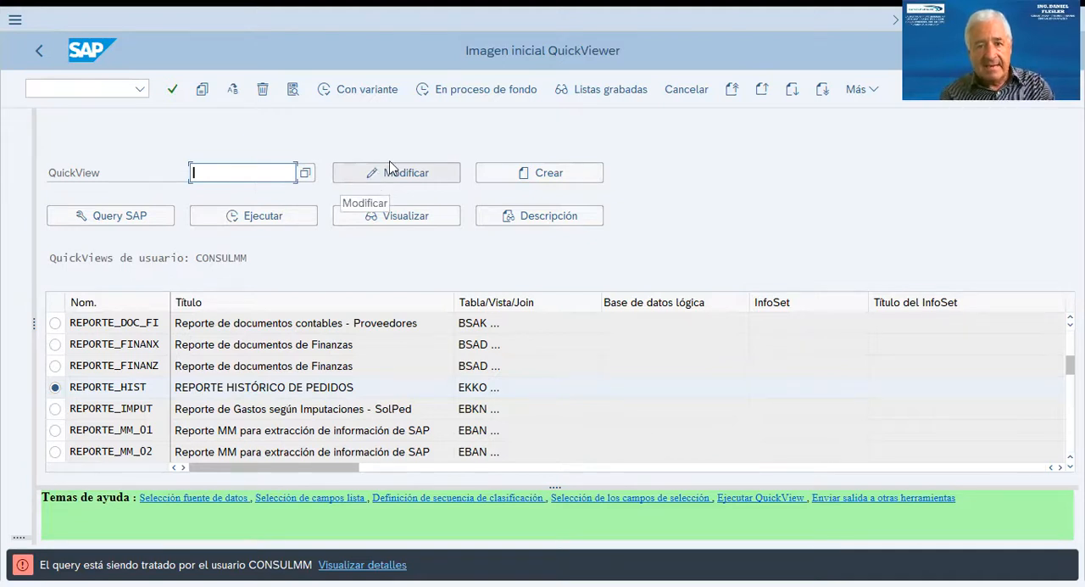
{"action": "left_click", "coordinate": [389, 166]}
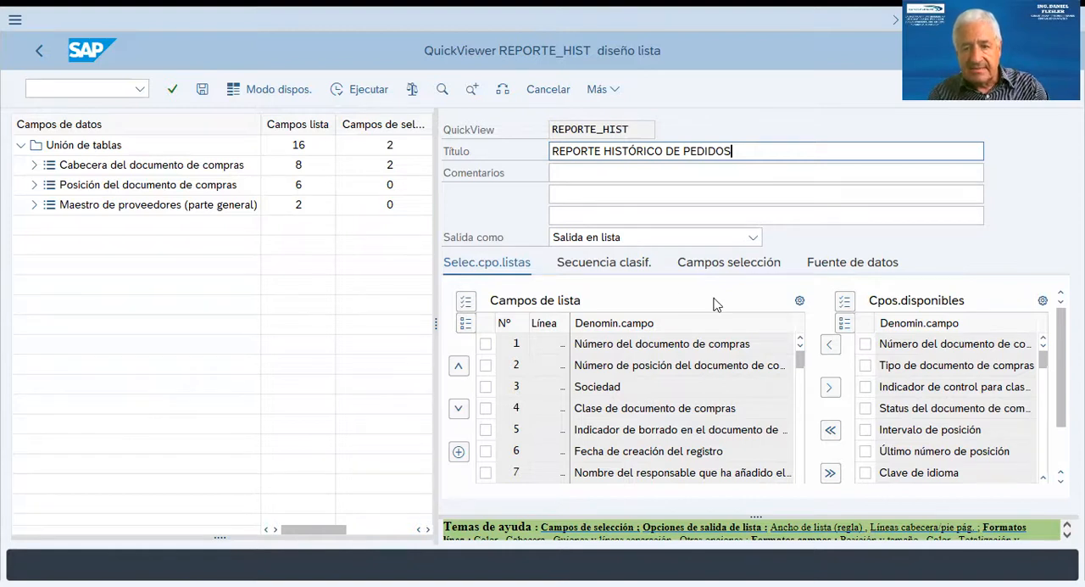
Show the data source settings of REPORTE_HIST and look through the available source types without changing the table join.
{"action": "left_click", "coordinate": [836, 265]}
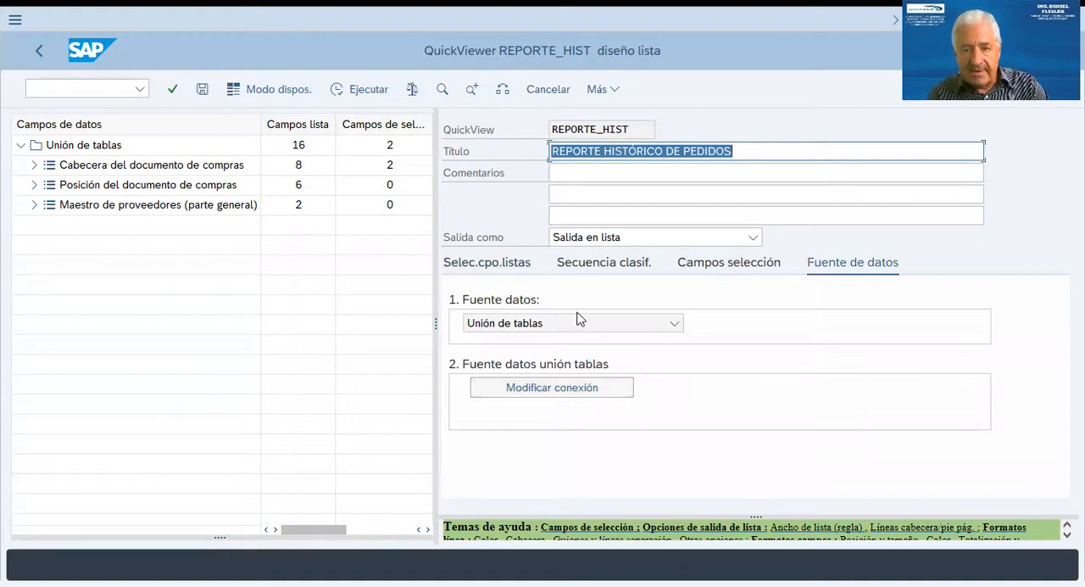
{"action": "left_click", "coordinate": [675, 324]}
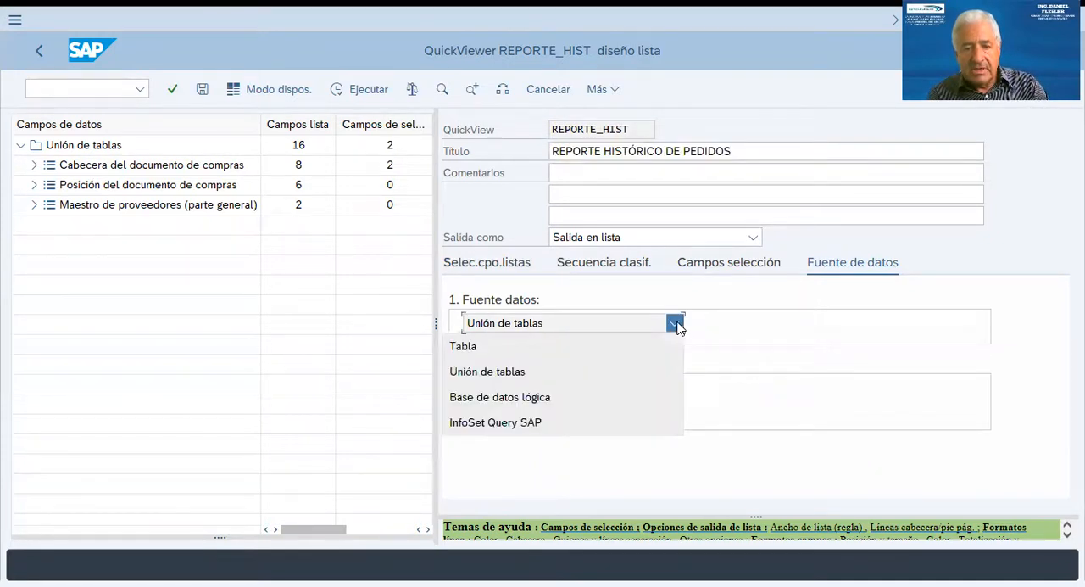
{"action": "left_click", "coordinate": [676, 324]}
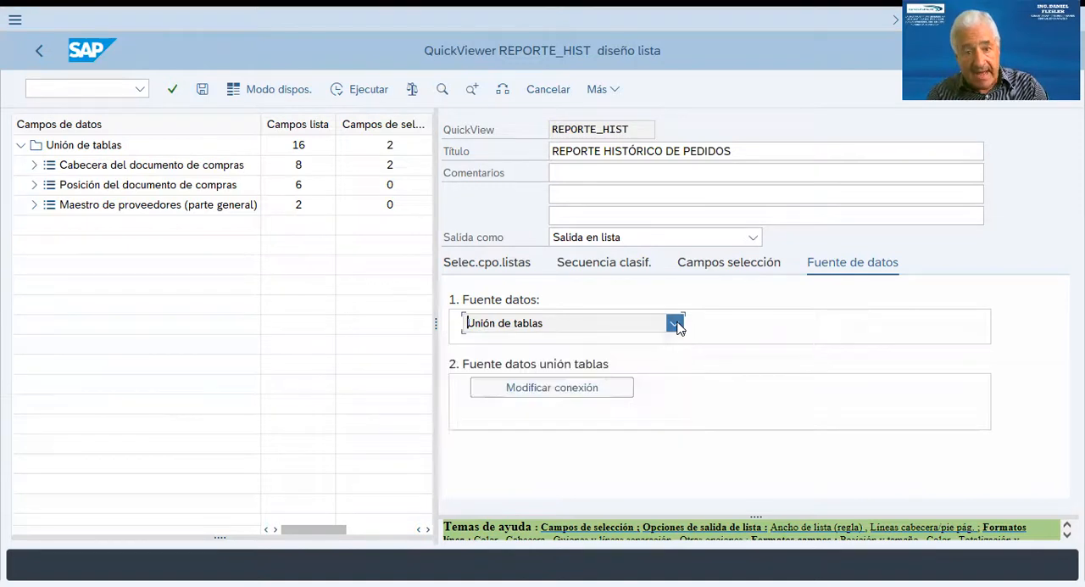
Open the table join diagram, reposition the EKPO and LFA1 tables, and return to the list design.
{"action": "left_click", "coordinate": [527, 388]}
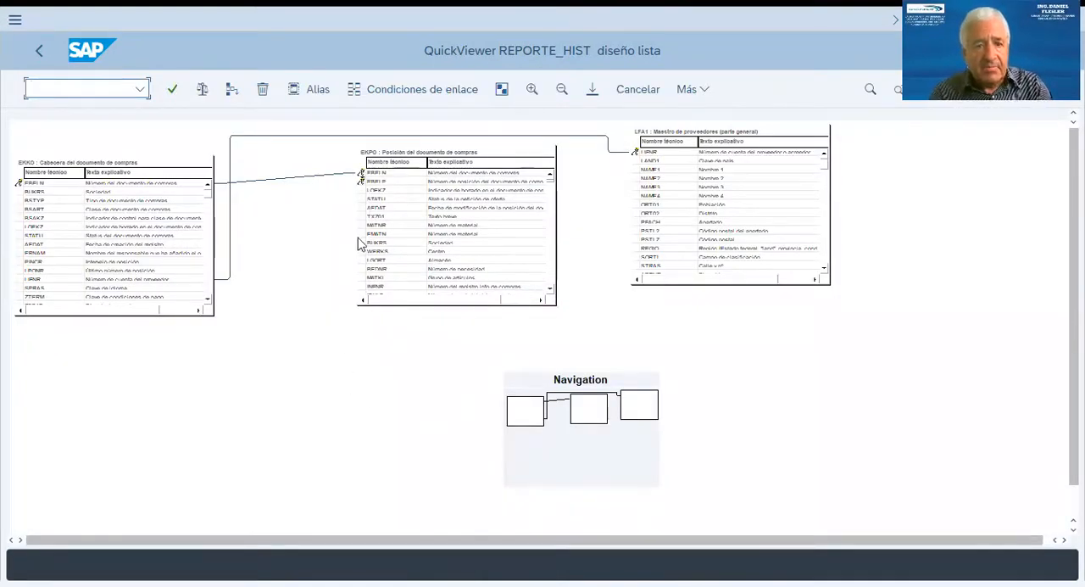
{"action": "left_click_drag", "start_coordinate": [427, 157], "coordinate": [398, 241]}
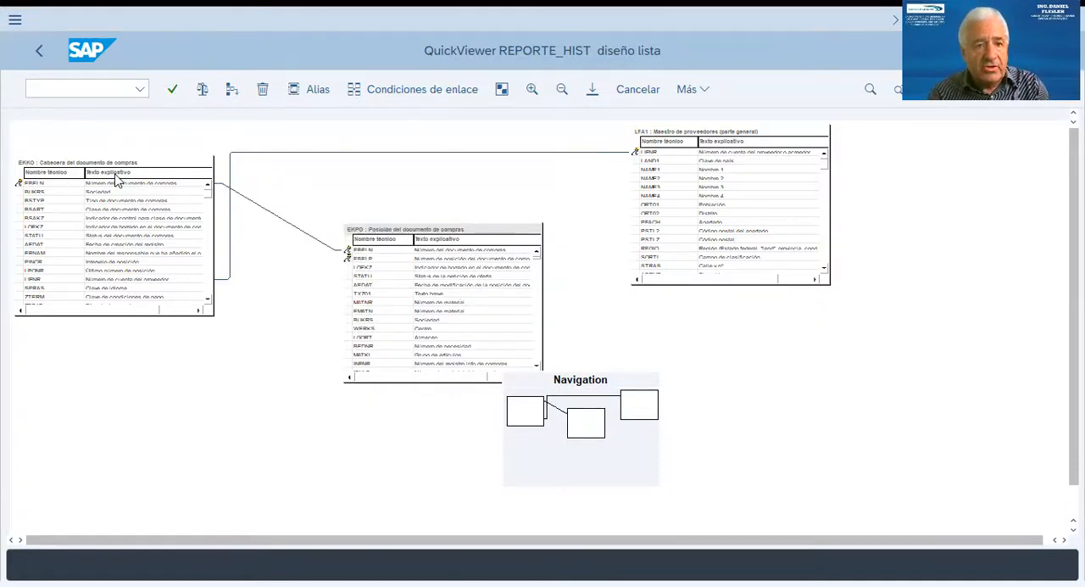
{"action": "left_click", "coordinate": [688, 140]}
{"action": "left_click_drag", "start_coordinate": [691, 143], "coordinate": [719, 184]}
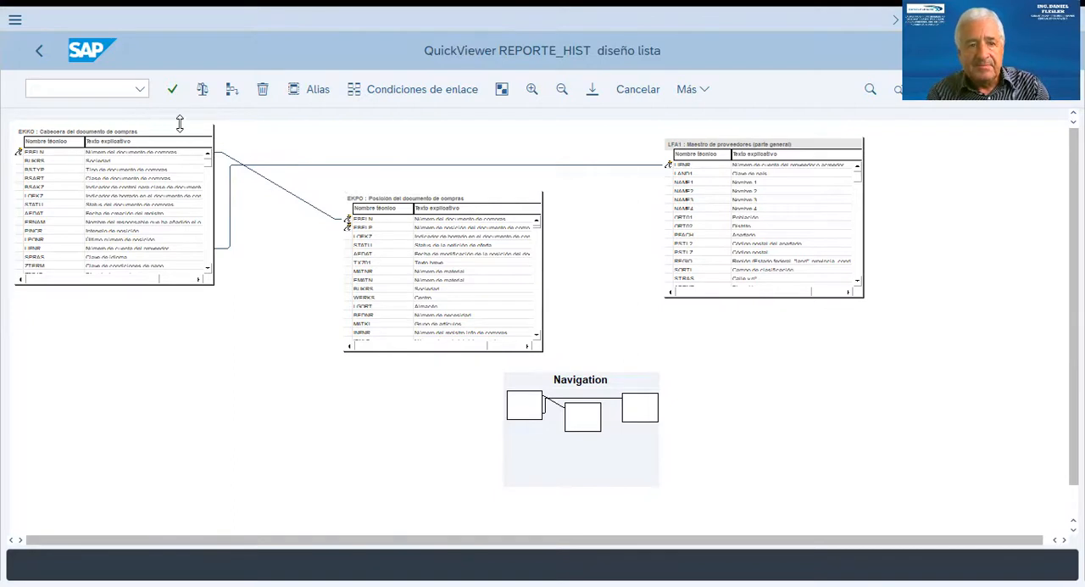
{"action": "left_click", "coordinate": [39, 52]}
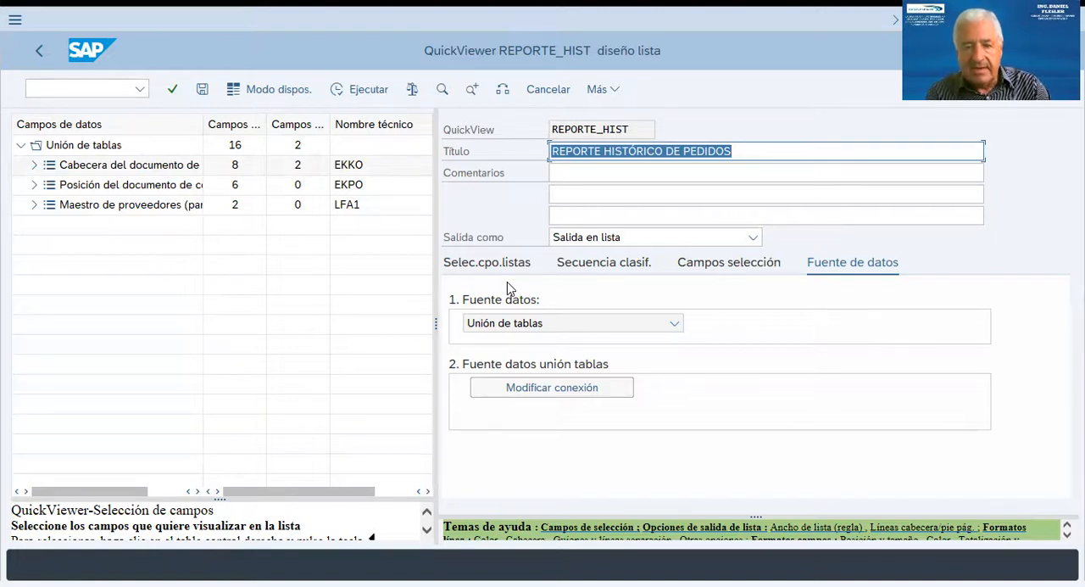
Show the list field selection and adjust the data field columns and pane width so the technical table names fit.
{"action": "left_click", "coordinate": [475, 264]}
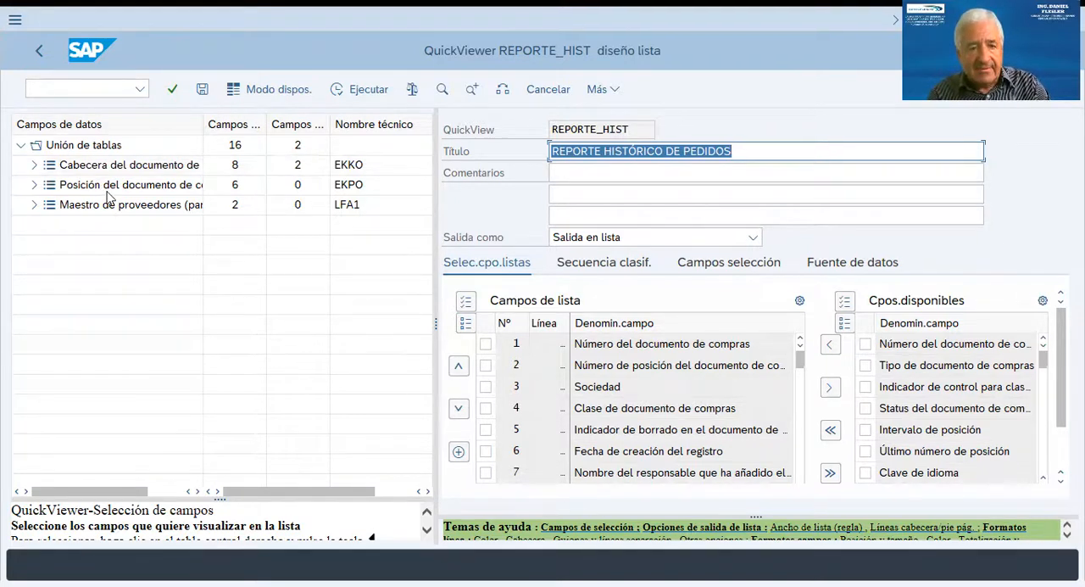
{"action": "left_click_drag", "start_coordinate": [204, 125], "coordinate": [253, 127]}
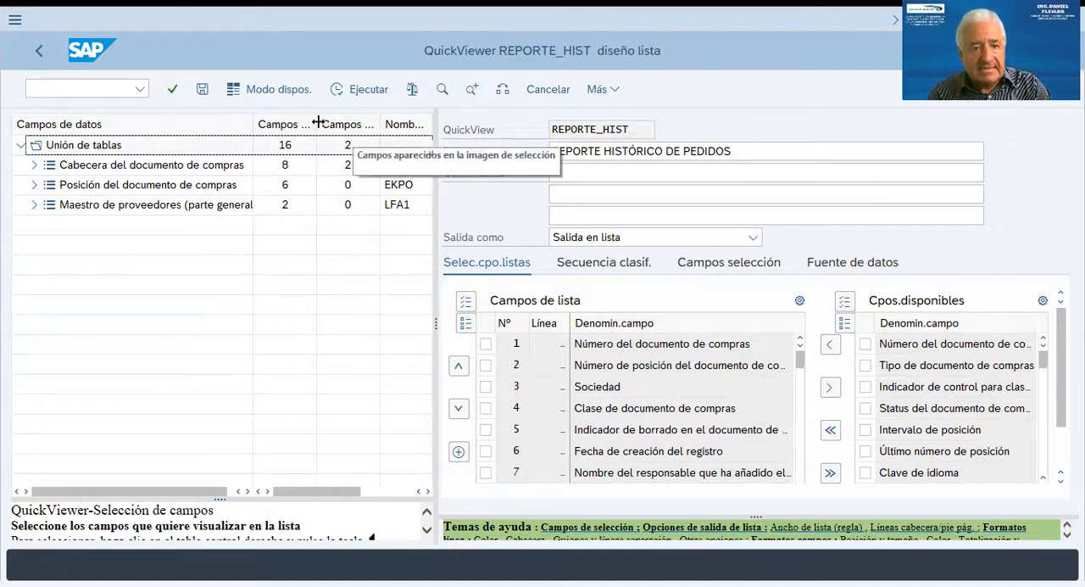
{"action": "left_click_drag", "start_coordinate": [315, 125], "coordinate": [418, 125]}
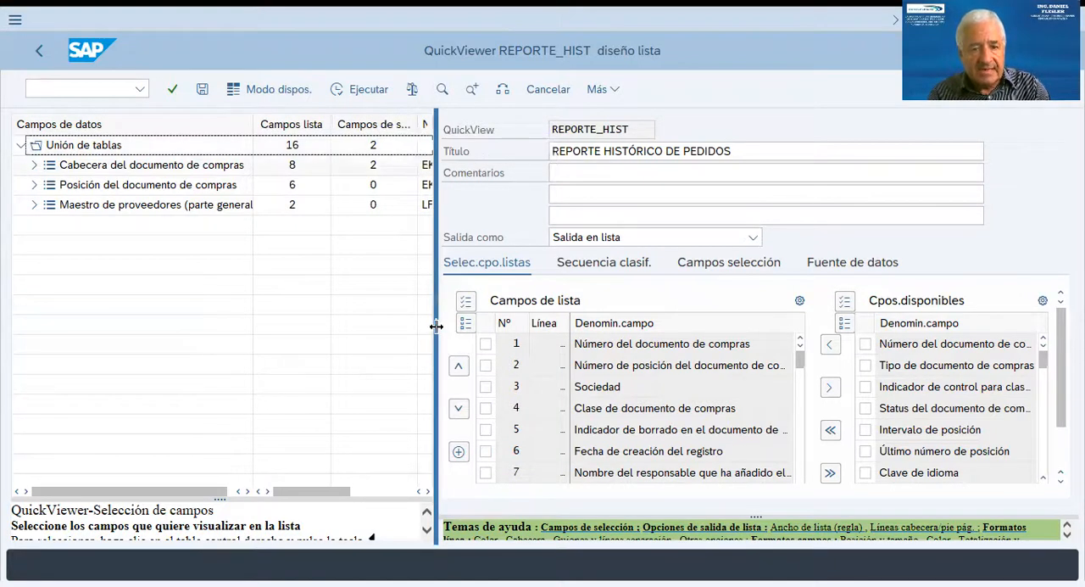
{"action": "left_click_drag", "start_coordinate": [436, 324], "coordinate": [502, 325]}
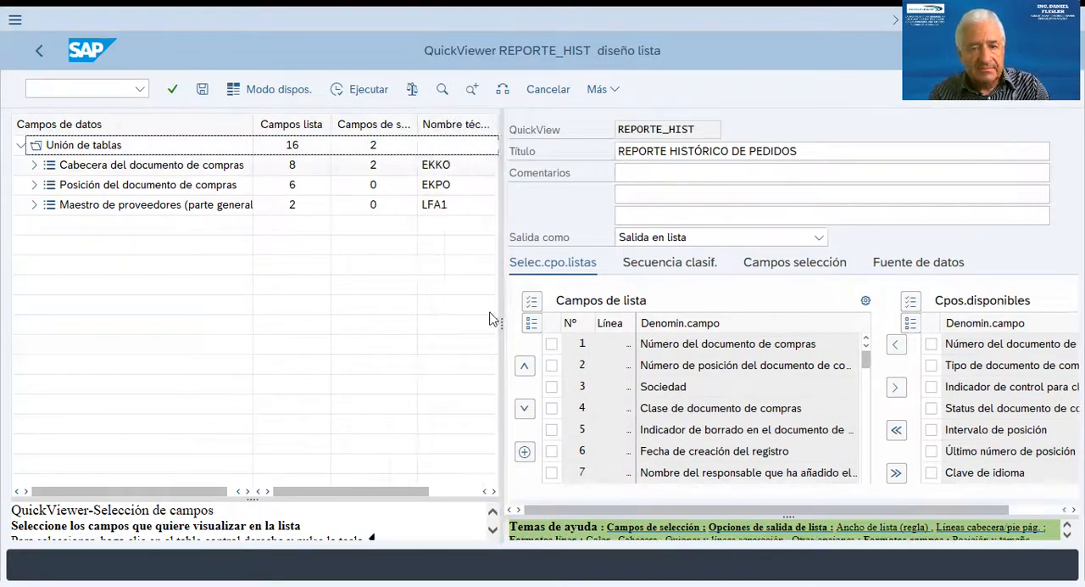
{"action": "left_click_drag", "start_coordinate": [418, 114], "coordinate": [427, 114]}
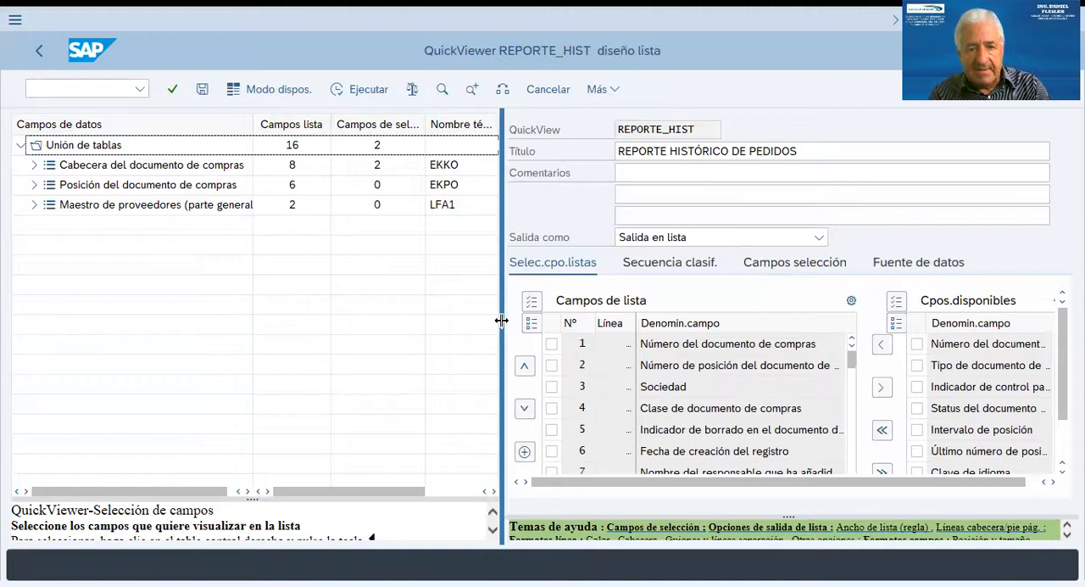
{"action": "left_click_drag", "start_coordinate": [502, 320], "coordinate": [443, 320]}
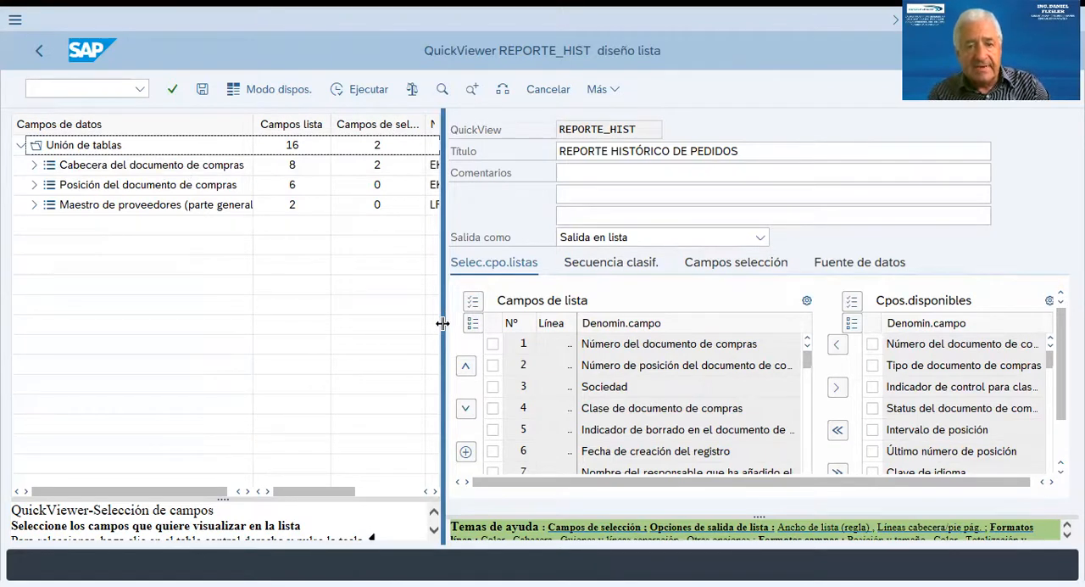
{"action": "left_click_drag", "start_coordinate": [442, 323], "coordinate": [471, 323]}
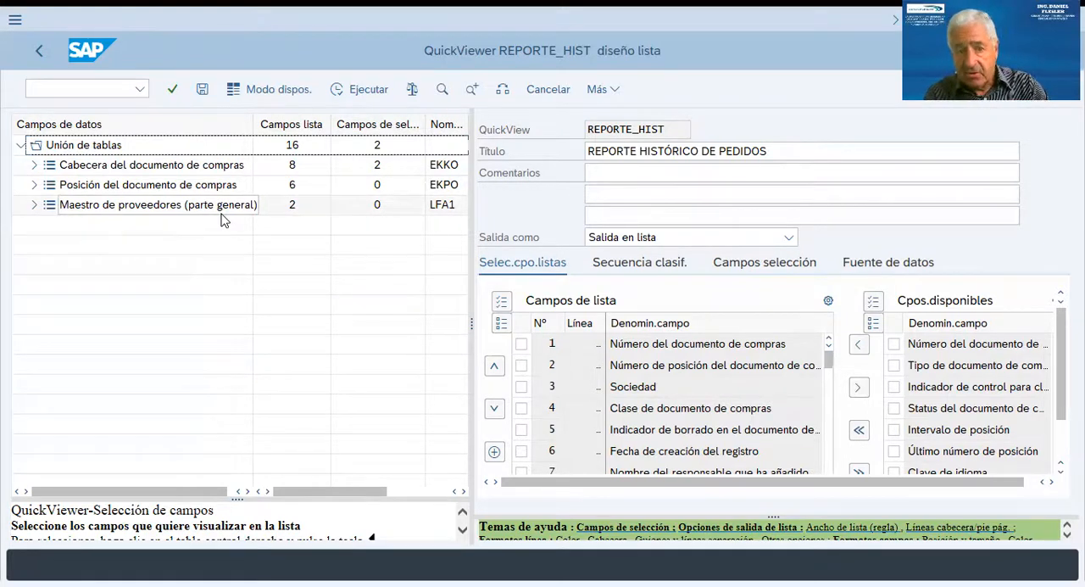
Examine which purchasing document header (EKKO) fields are marked as list fields and selection fields, and collapse that table.
{"action": "left_click", "coordinate": [35, 166]}
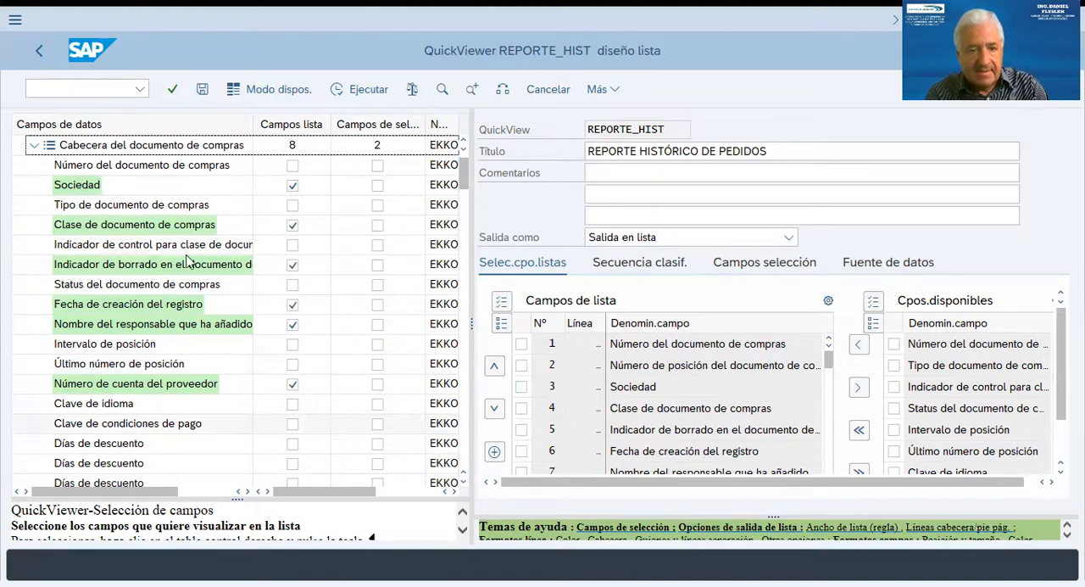
{"action": "scroll", "coordinate": [189, 259], "scroll_direction": "down", "scroll_amount": 1}
{"action": "scroll", "coordinate": [188, 258], "scroll_direction": "down", "scroll_amount": 4}
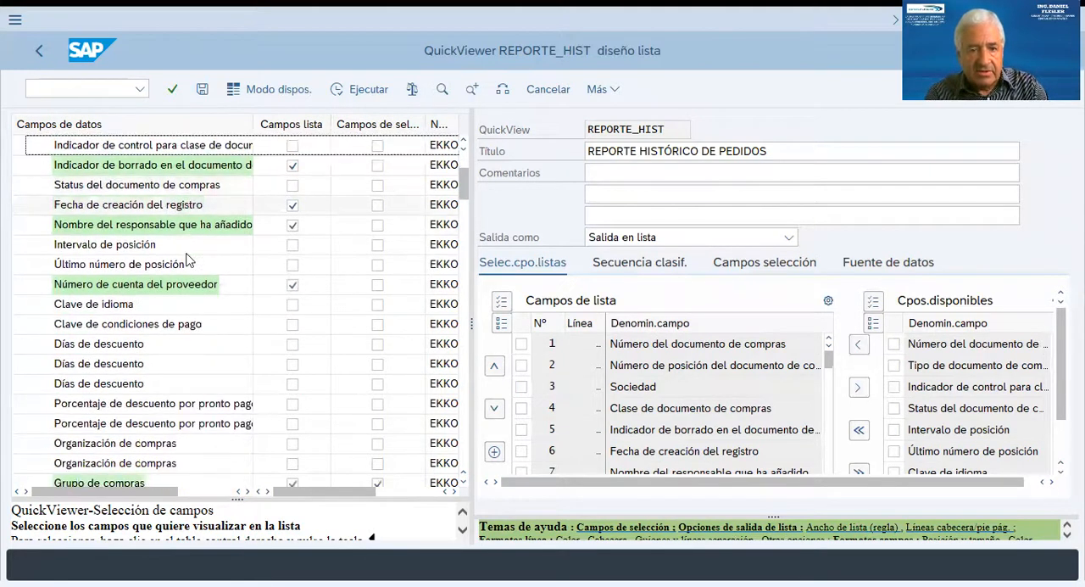
{"action": "scroll", "coordinate": [188, 268], "scroll_direction": "down", "scroll_amount": 2}
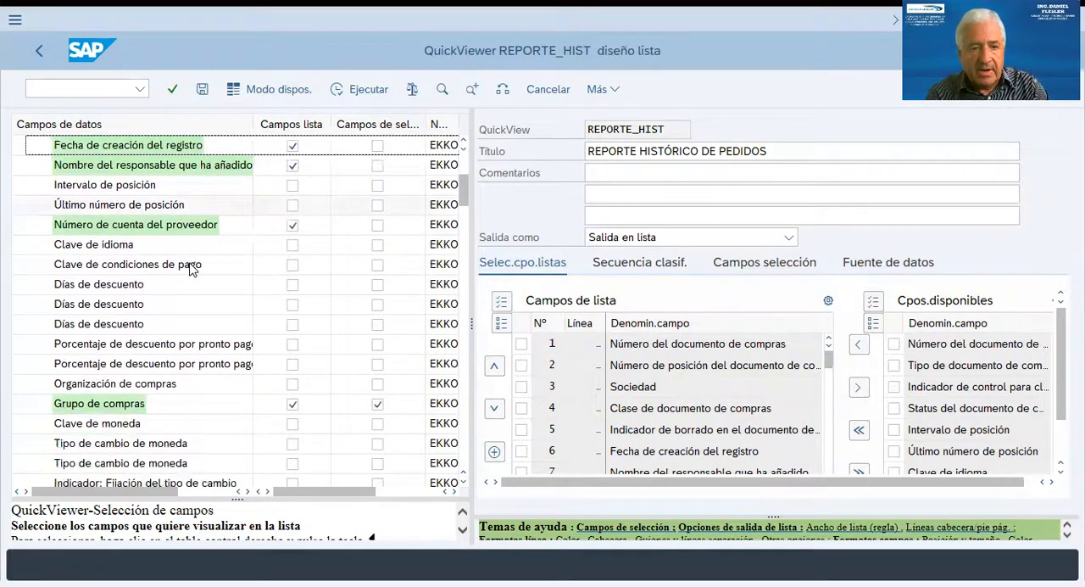
{"action": "scroll", "coordinate": [190, 267], "scroll_direction": "down", "scroll_amount": 4}
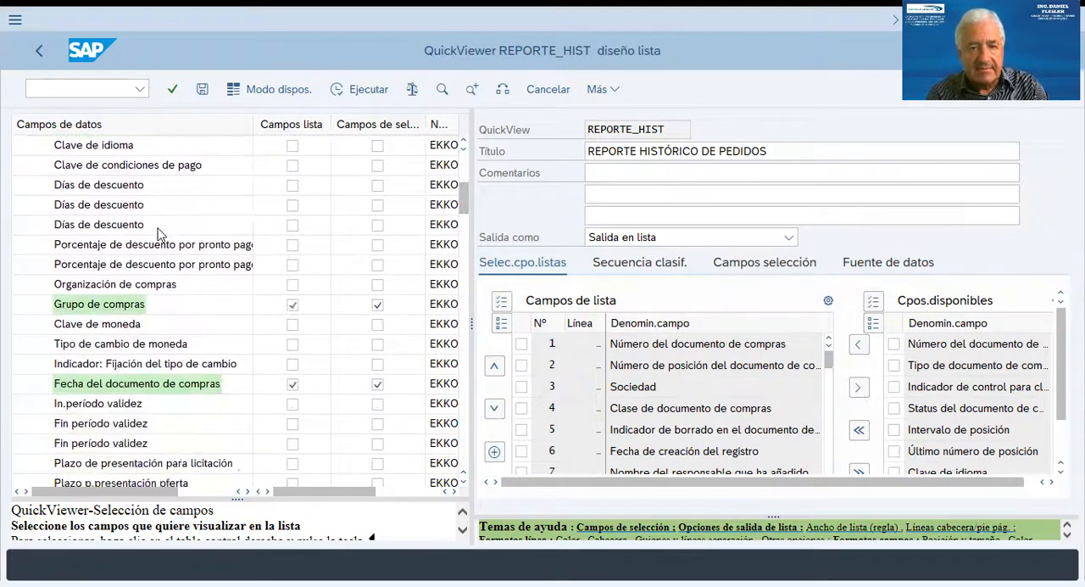
{"action": "scroll", "coordinate": [138, 210], "scroll_direction": "down", "scroll_amount": 2}
{"action": "scroll", "coordinate": [161, 191], "scroll_direction": "up", "scroll_amount": 3}
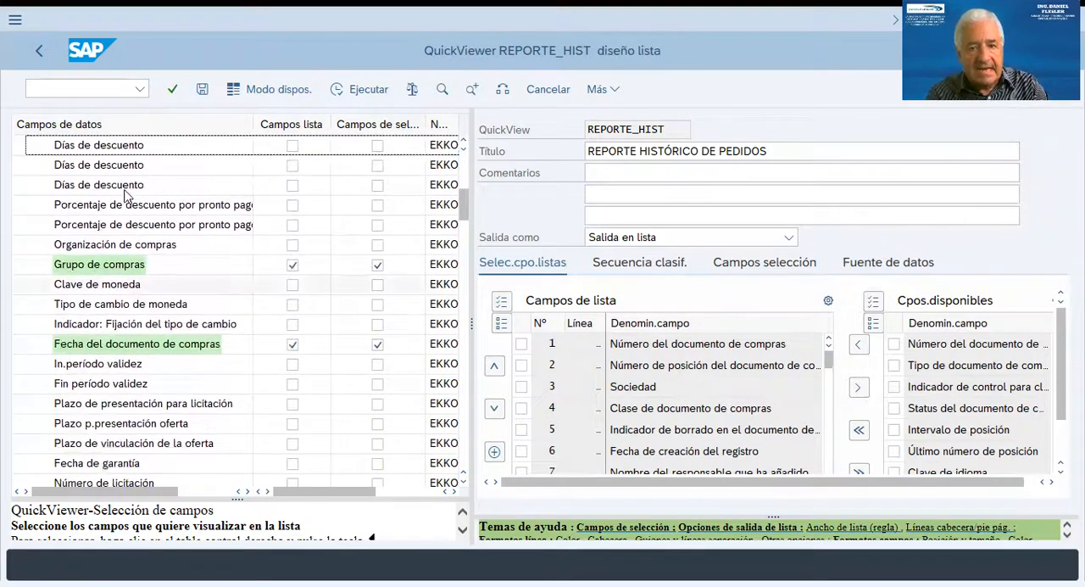
{"action": "scroll", "coordinate": [465, 197], "scroll_direction": "up", "scroll_amount": 4}
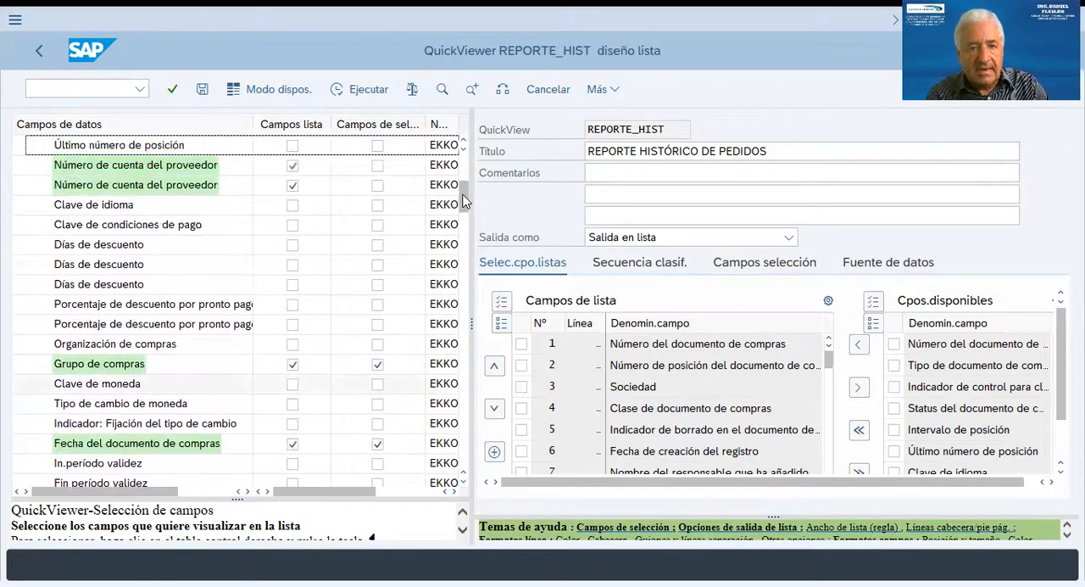
{"action": "scroll", "coordinate": [465, 197], "scroll_direction": "up", "scroll_amount": 3}
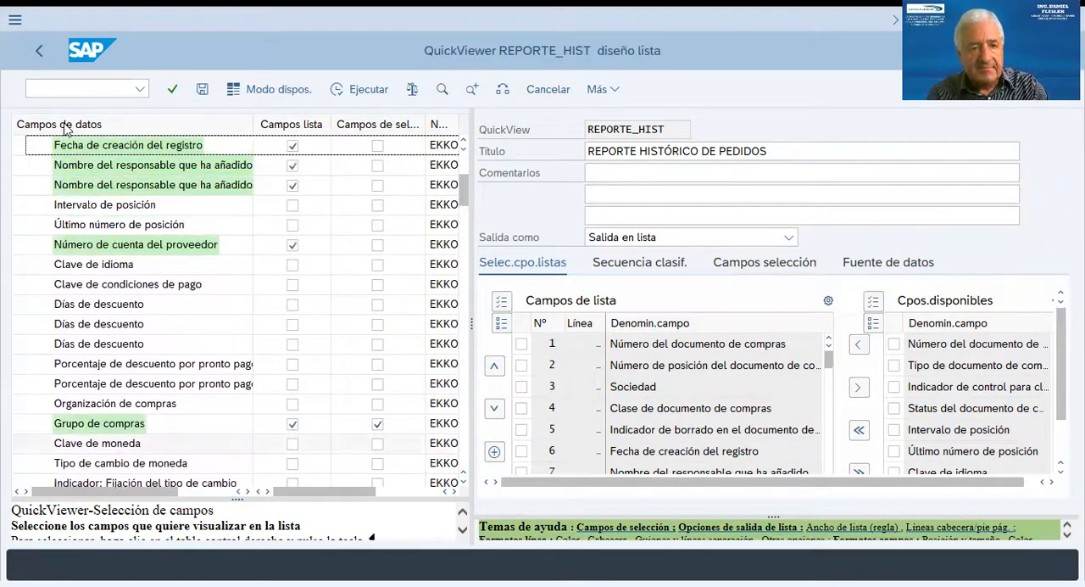
{"action": "scroll", "coordinate": [37, 258], "scroll_direction": "up", "scroll_amount": 5}
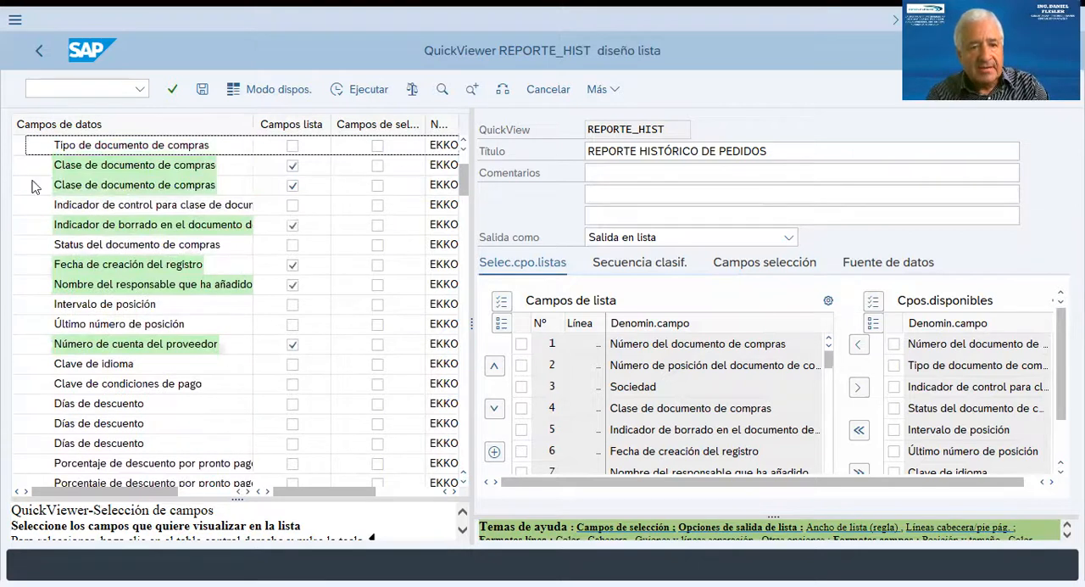
{"action": "left_click", "coordinate": [34, 166]}
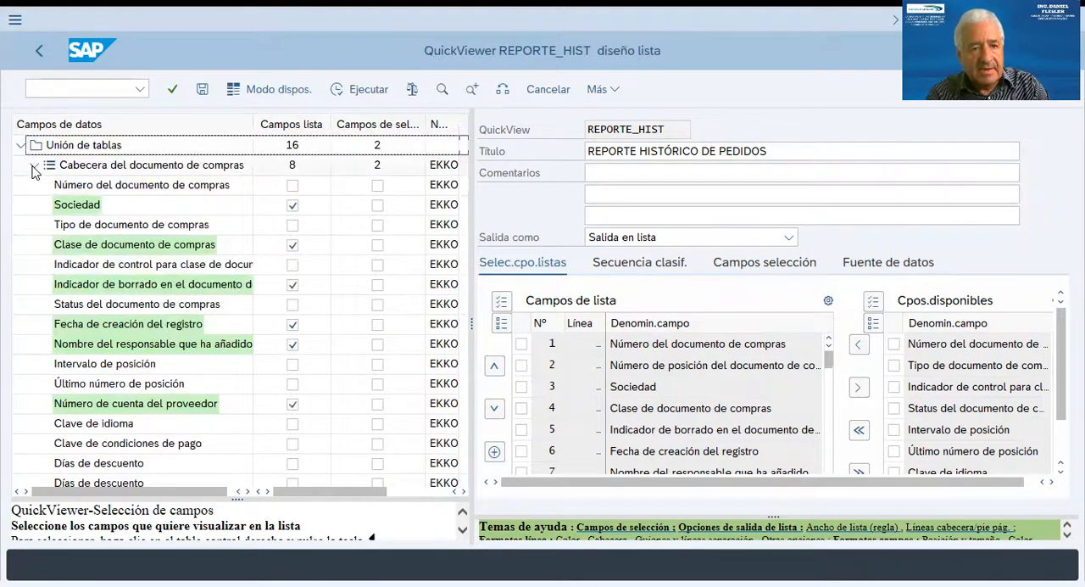
Examine the marked list fields of the purchasing document item (EKPO) and vendor master (LFA1) tables.
{"action": "left_click", "coordinate": [34, 185]}
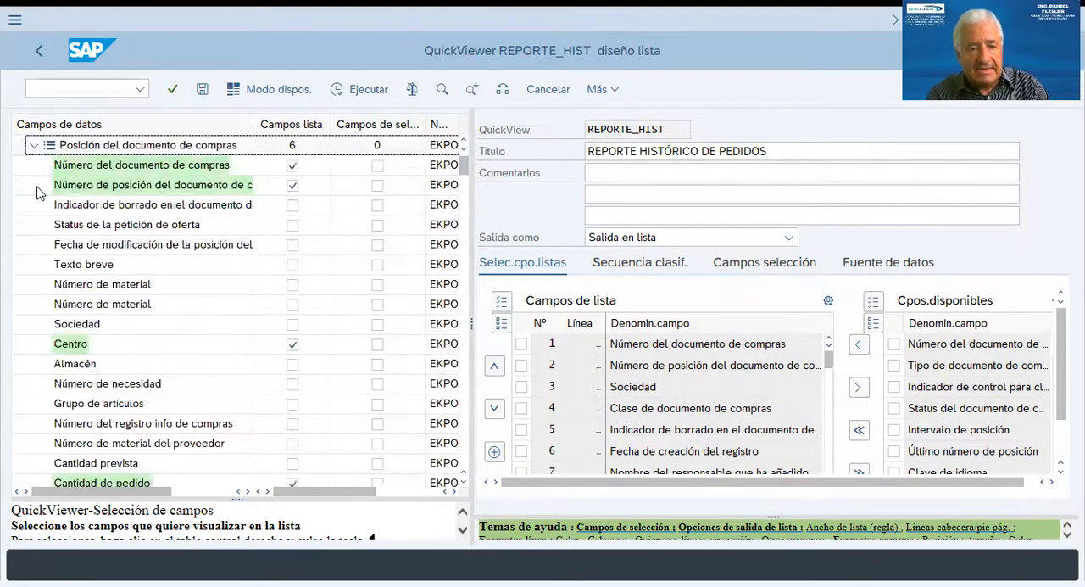
{"action": "left_click", "coordinate": [34, 147]}
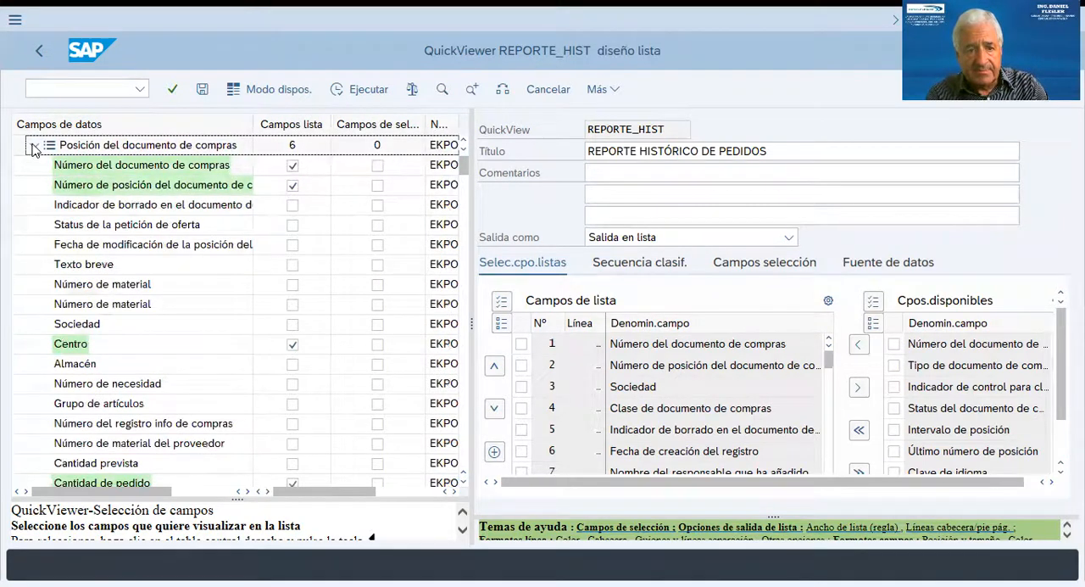
{"action": "left_click", "coordinate": [34, 205]}
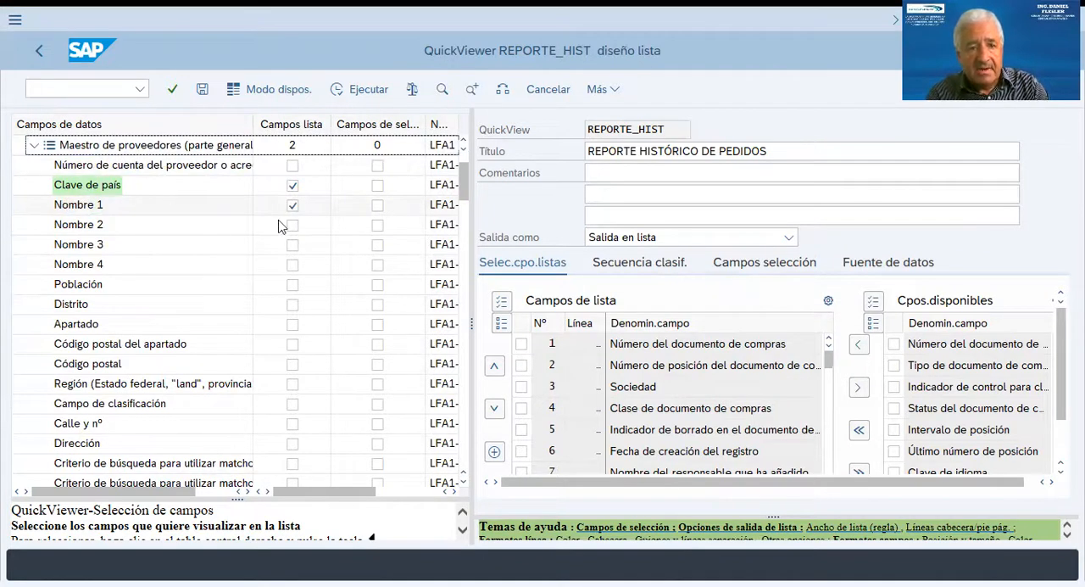
{"action": "left_click", "coordinate": [89, 209]}
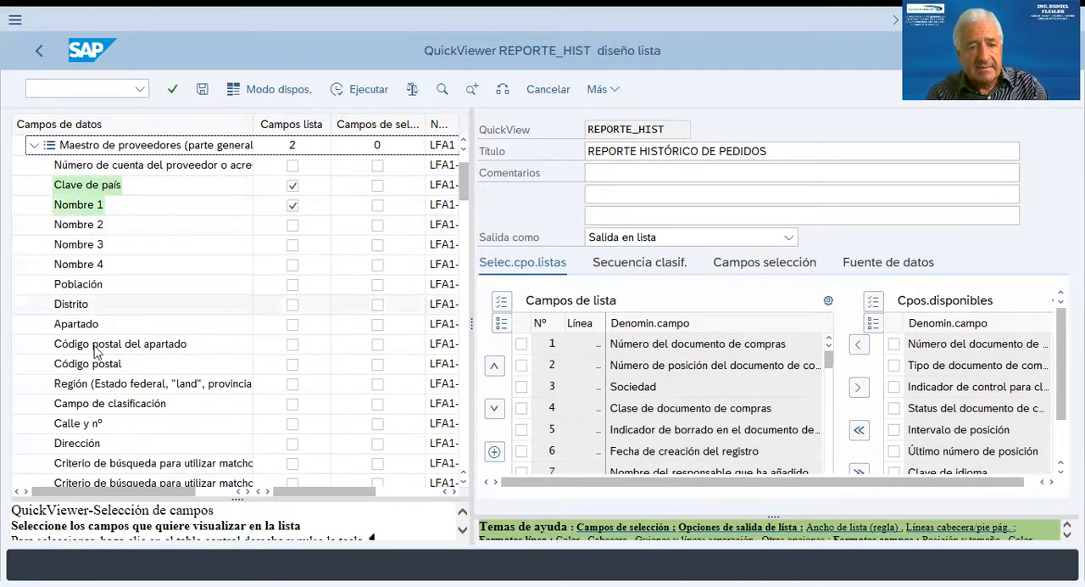
{"action": "scroll", "coordinate": [115, 307], "scroll_direction": "down", "scroll_amount": 2}
{"action": "scroll", "coordinate": [113, 309], "scroll_direction": "down", "scroll_amount": 5}
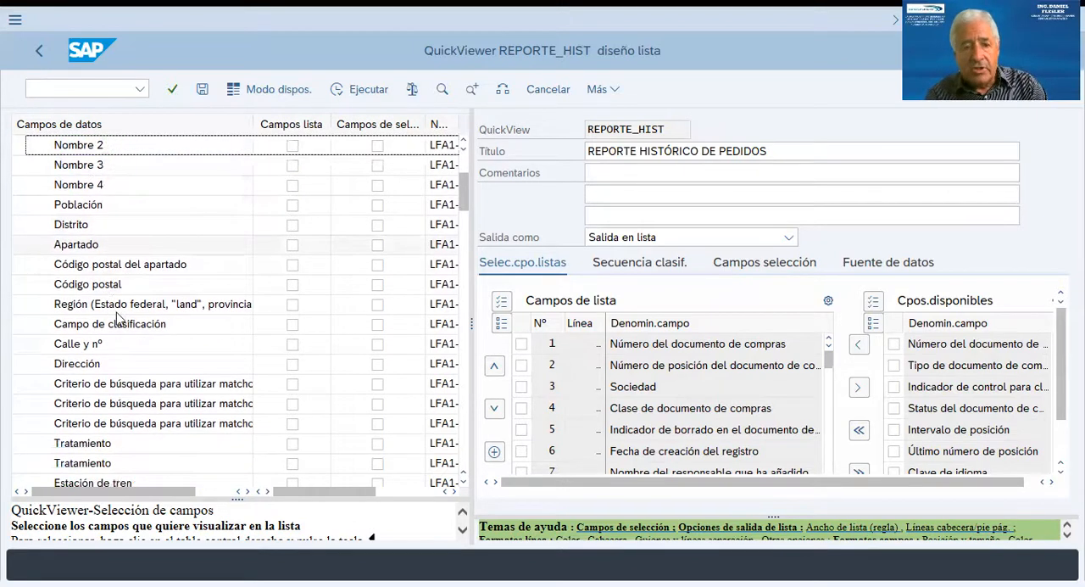
{"action": "scroll", "coordinate": [116, 310], "scroll_direction": "down", "scroll_amount": 4}
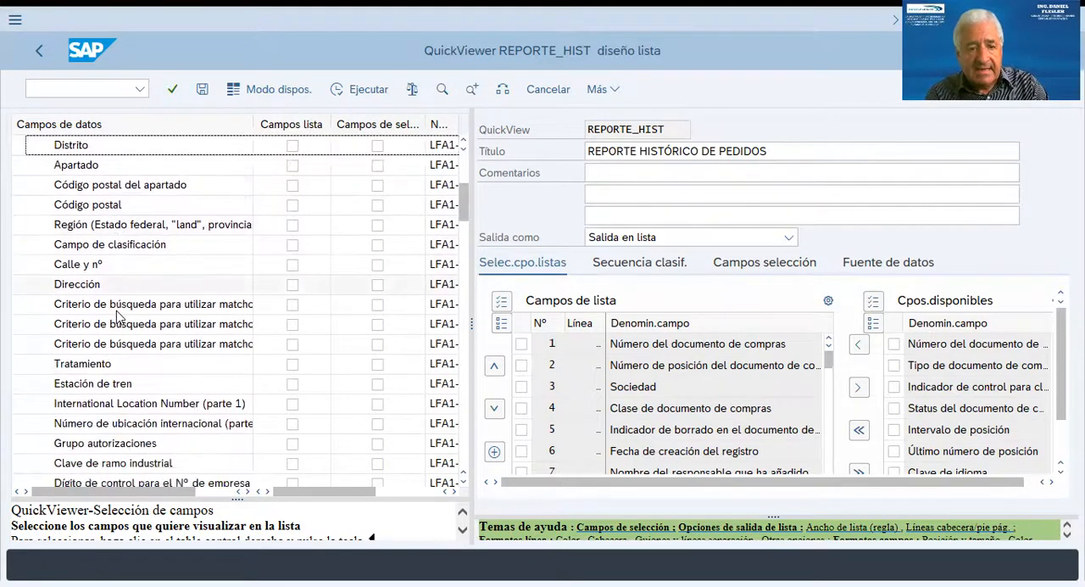
{"action": "scroll", "coordinate": [116, 311], "scroll_direction": "up", "scroll_amount": 5}
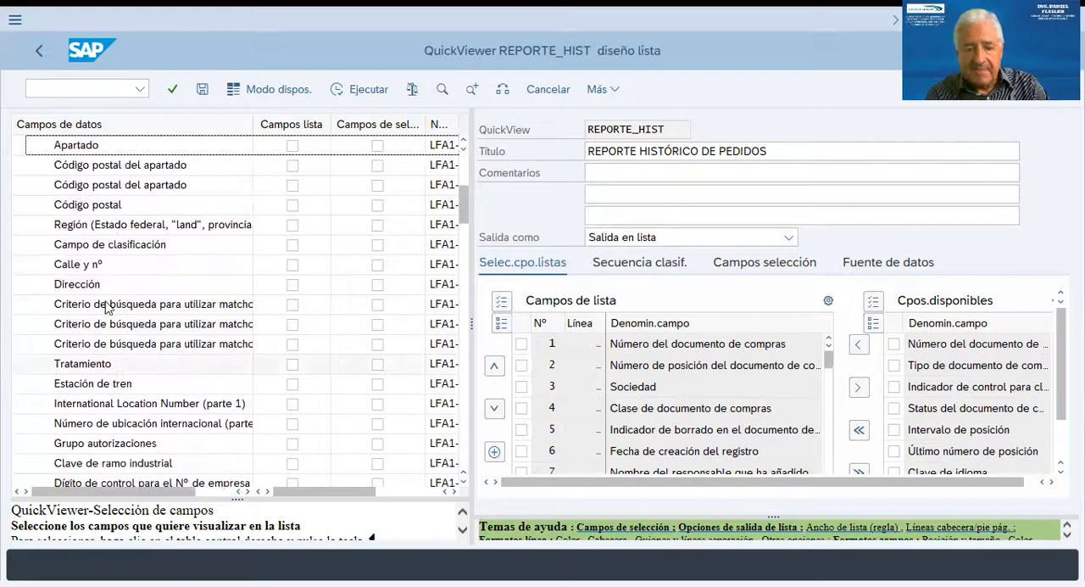
{"action": "scroll", "coordinate": [110, 297], "scroll_direction": "up", "scroll_amount": 6}
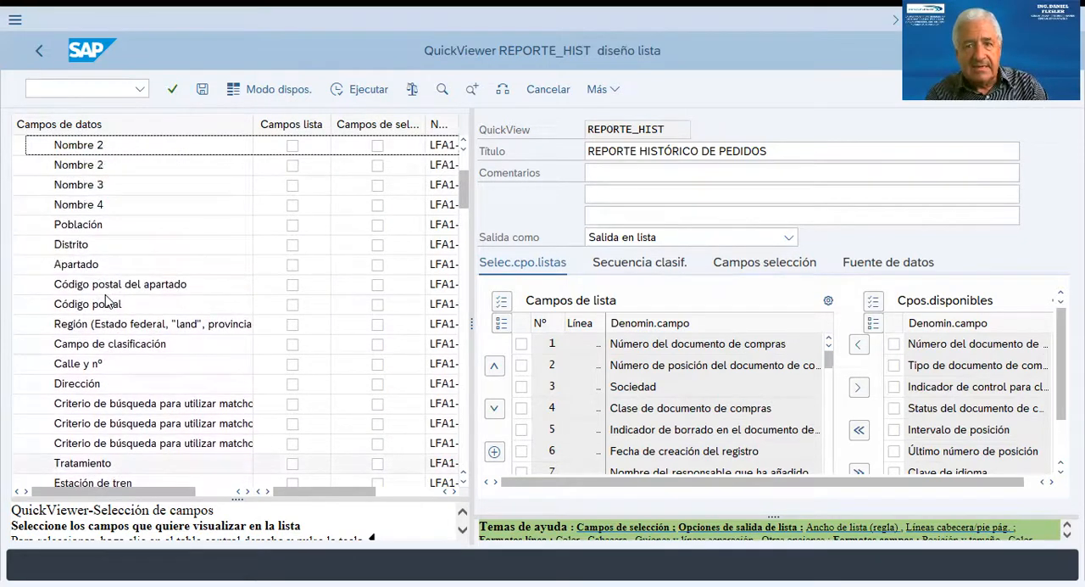
{"action": "scroll", "coordinate": [116, 287], "scroll_direction": "up", "scroll_amount": 4}
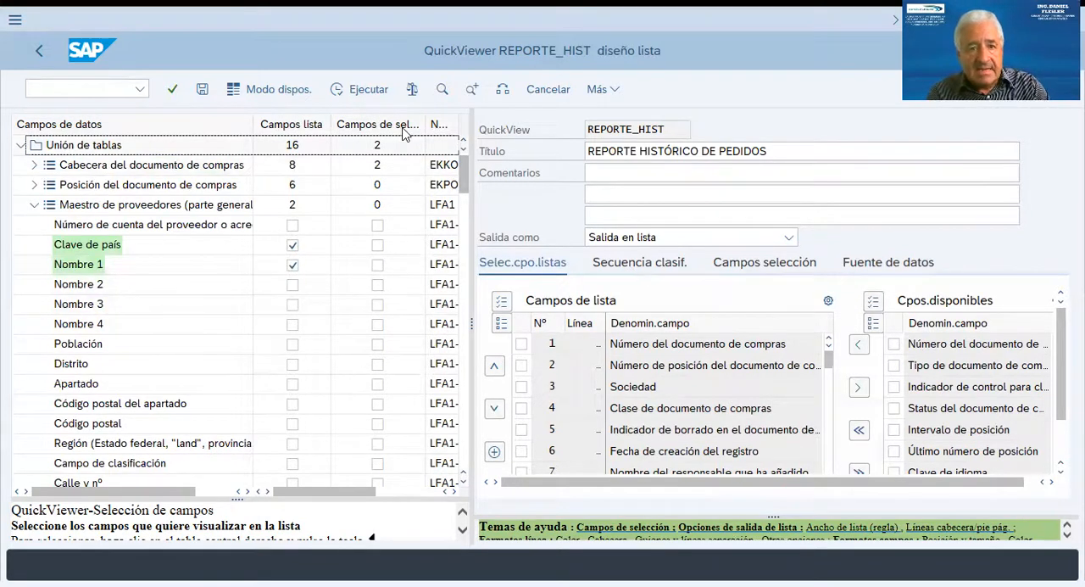
Show the QuickView's selection fields and set its output format to List Viewer ABAP.
{"action": "left_click", "coordinate": [756, 270]}
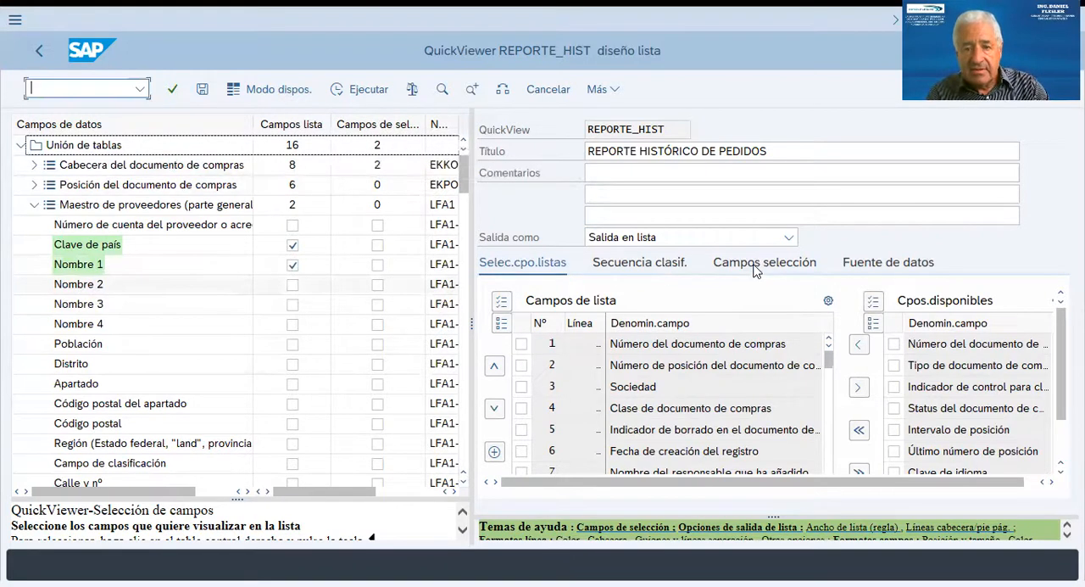
{"action": "left_click", "coordinate": [756, 263]}
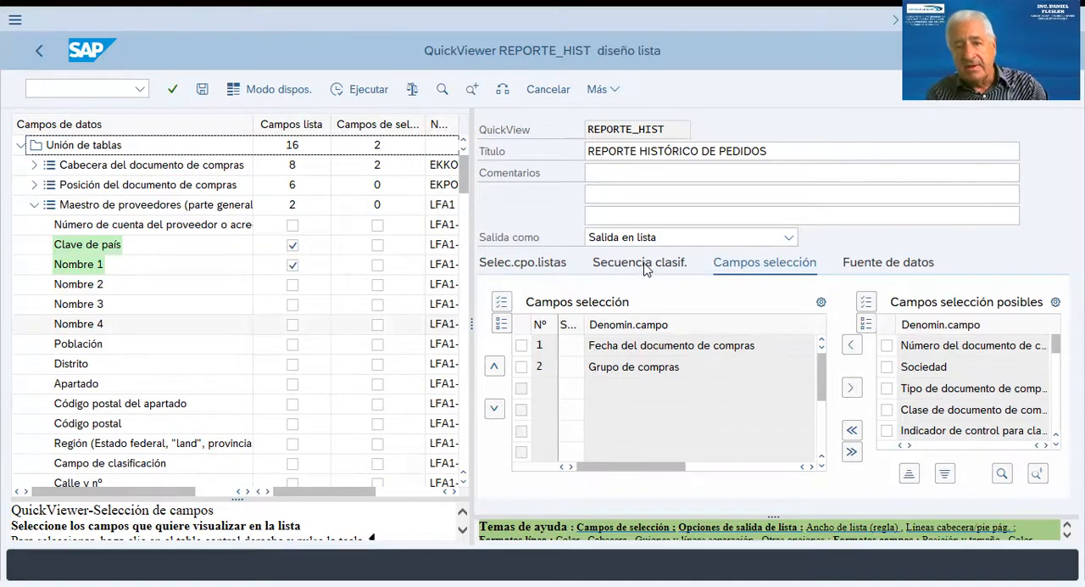
{"action": "left_click", "coordinate": [616, 177]}
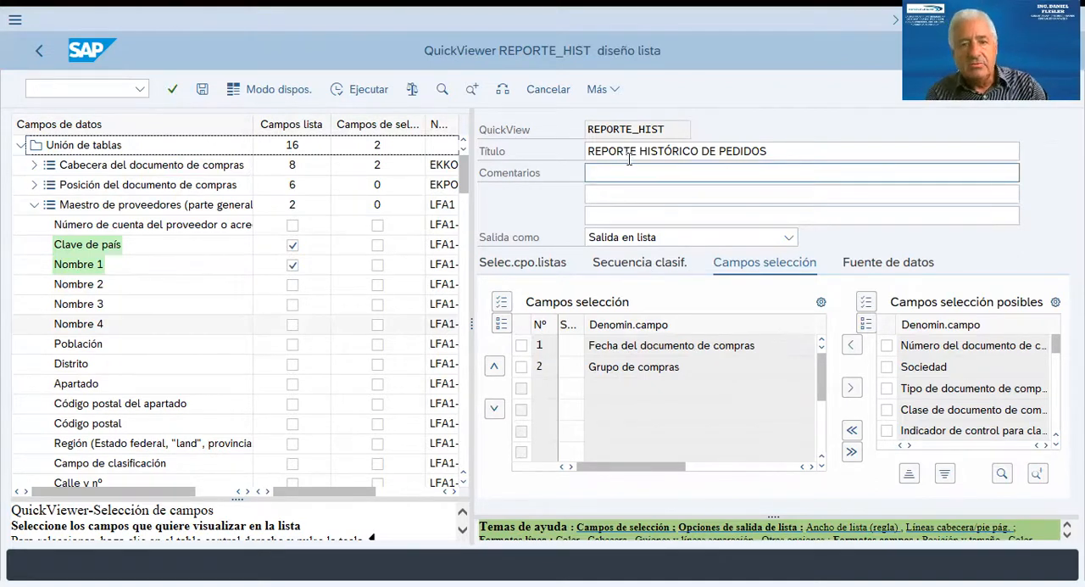
{"action": "left_click", "coordinate": [789, 239]}
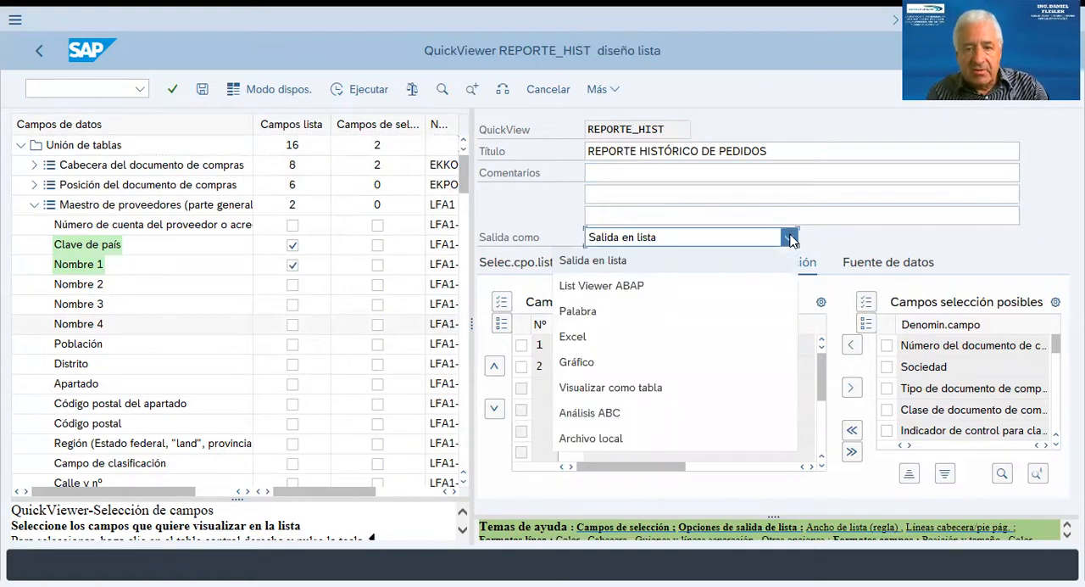
{"action": "left_click", "coordinate": [790, 240]}
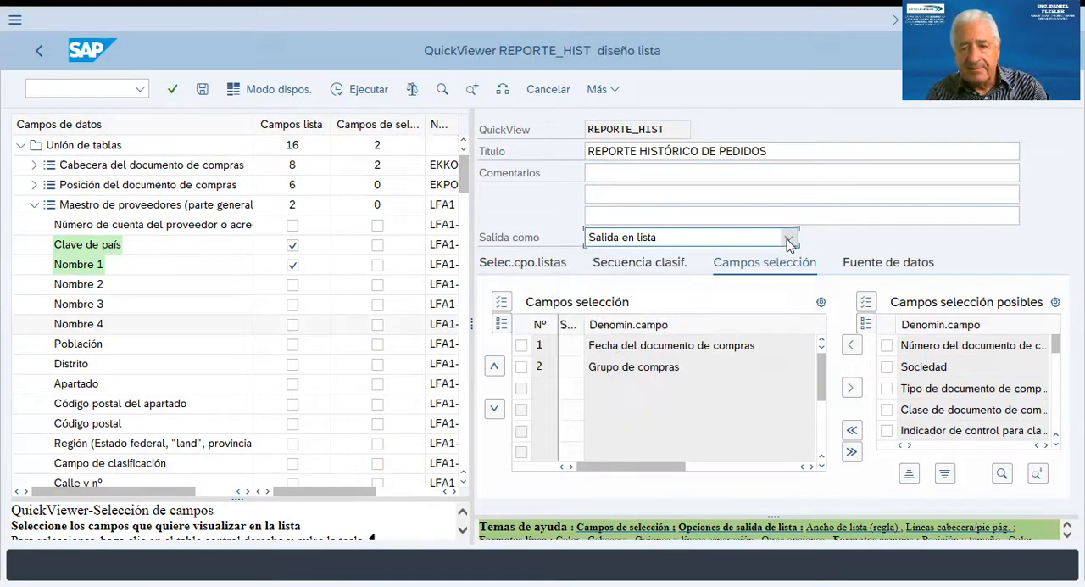
{"action": "left_click", "coordinate": [790, 240]}
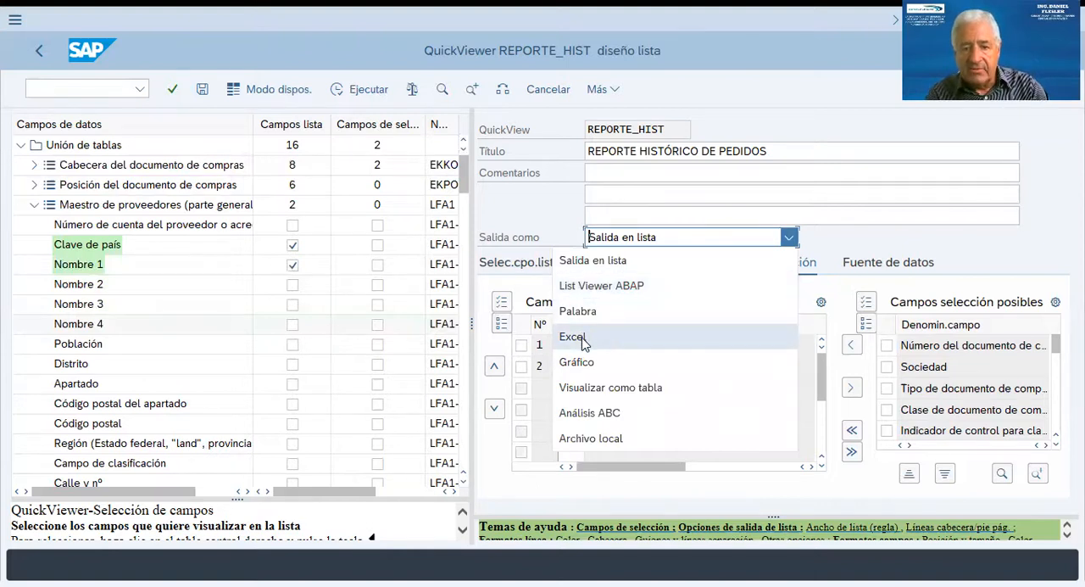
{"action": "left_click", "coordinate": [591, 292]}
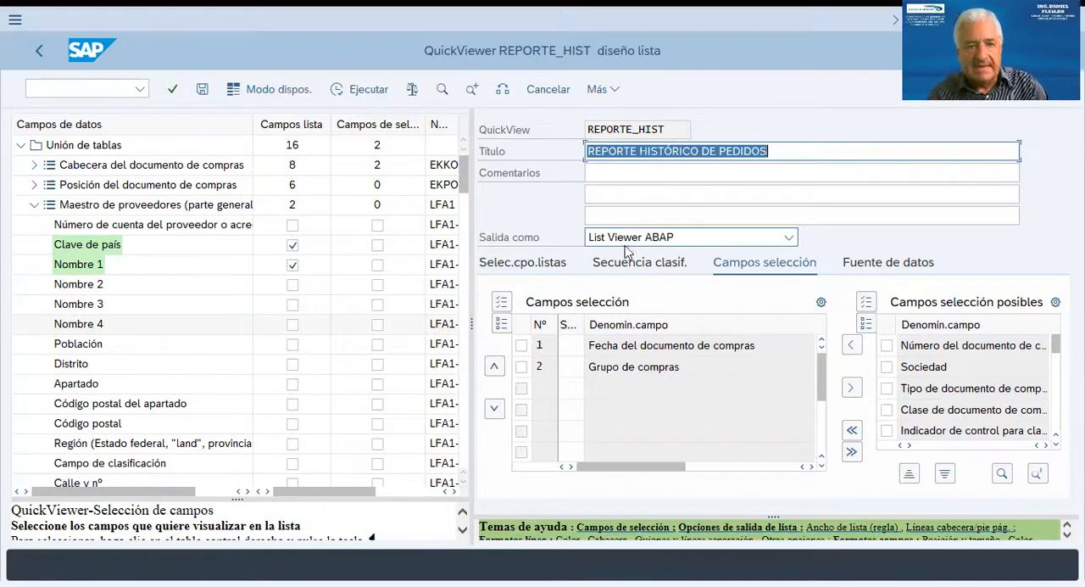
Run the QuickView for document dates 01012020 to 31122022 and purchasing groups DF1 to DF4, continuing past the log.
{"action": "left_click", "coordinate": [350, 89]}
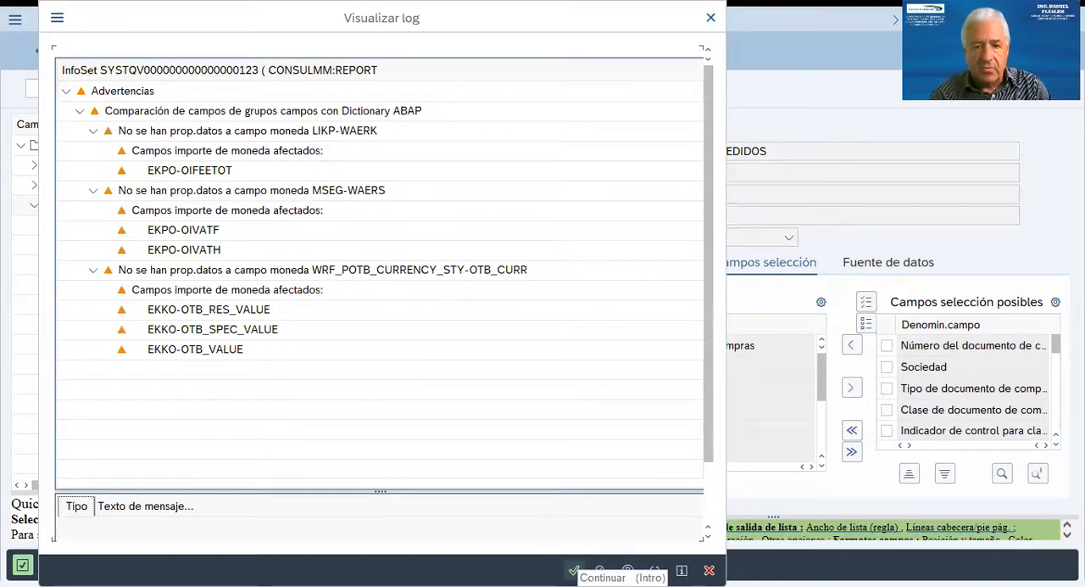
{"action": "left_click", "coordinate": [574, 570]}
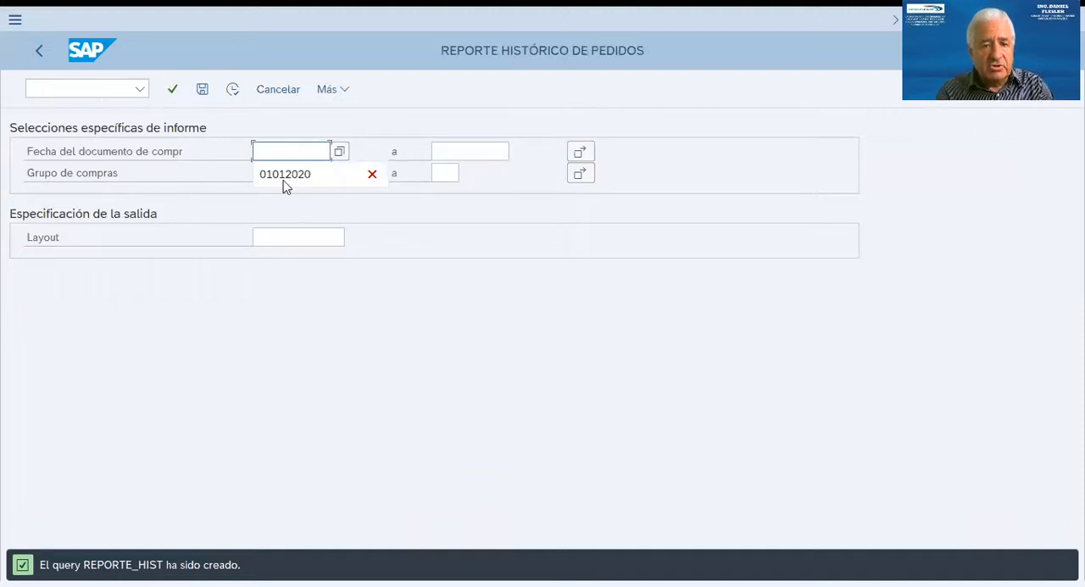
{"action": "left_click", "coordinate": [285, 175]}
{"action": "left_click", "coordinate": [444, 152]}
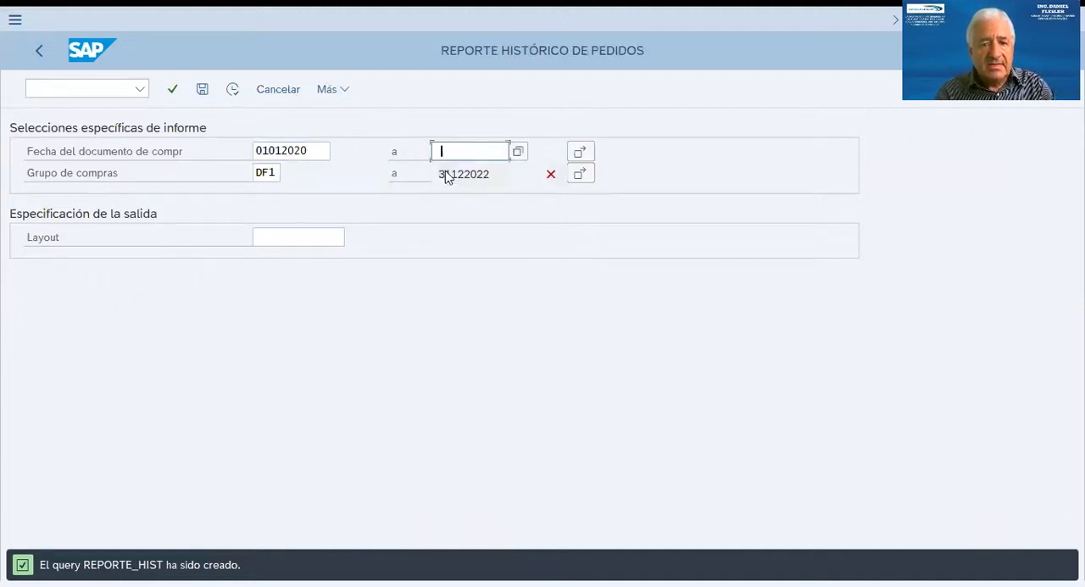
{"action": "left_click", "coordinate": [449, 175]}
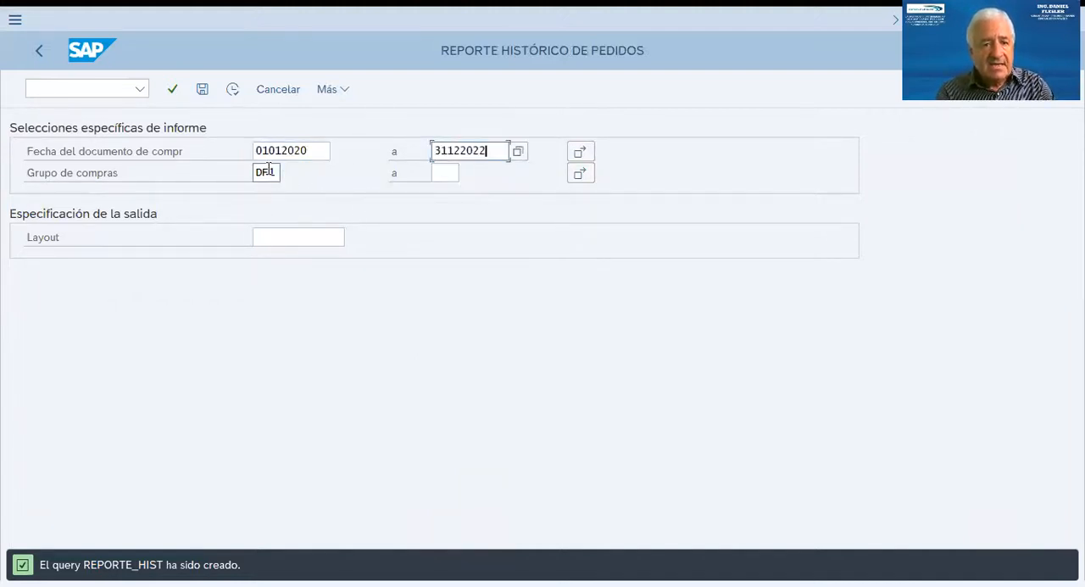
{"action": "left_click", "coordinate": [438, 172]}
{"action": "left_click", "coordinate": [446, 199]}
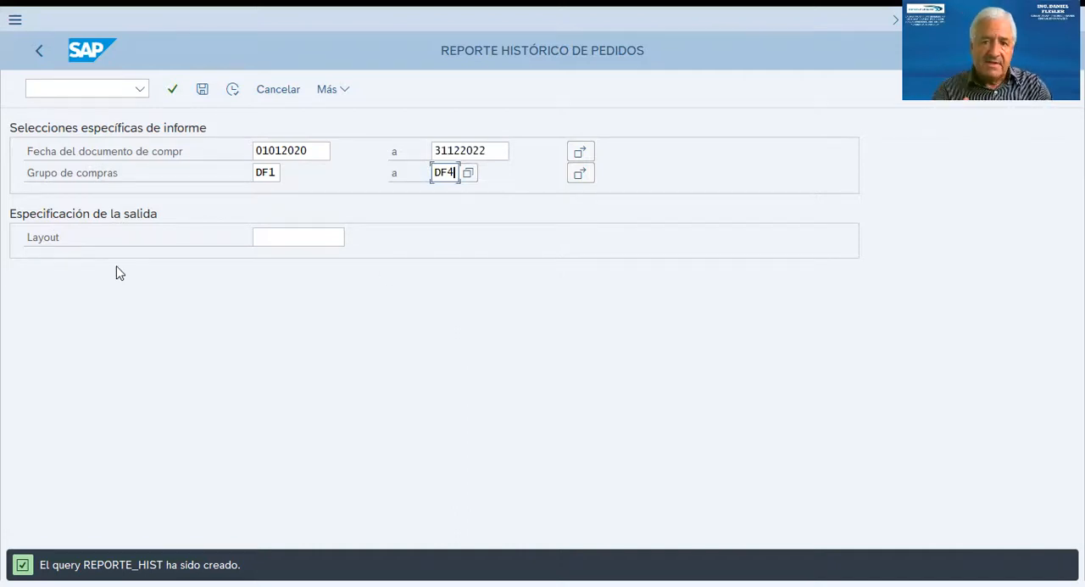
{"action": "left_click", "coordinate": [233, 89]}
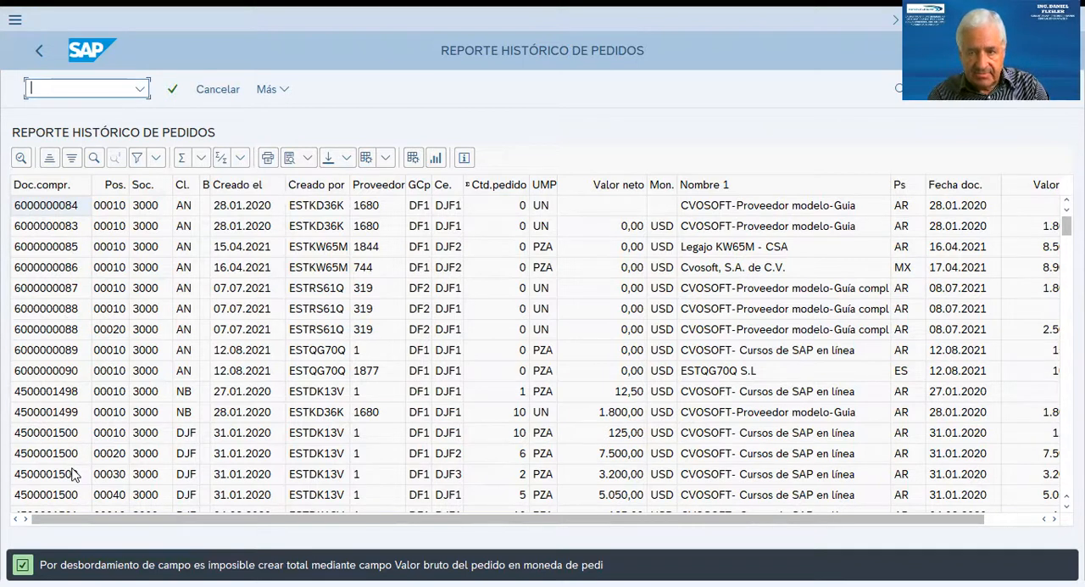
Sort the report in ascending order by purchasing document number.
{"action": "left_click", "coordinate": [35, 185]}
{"action": "left_click", "coordinate": [49, 160]}
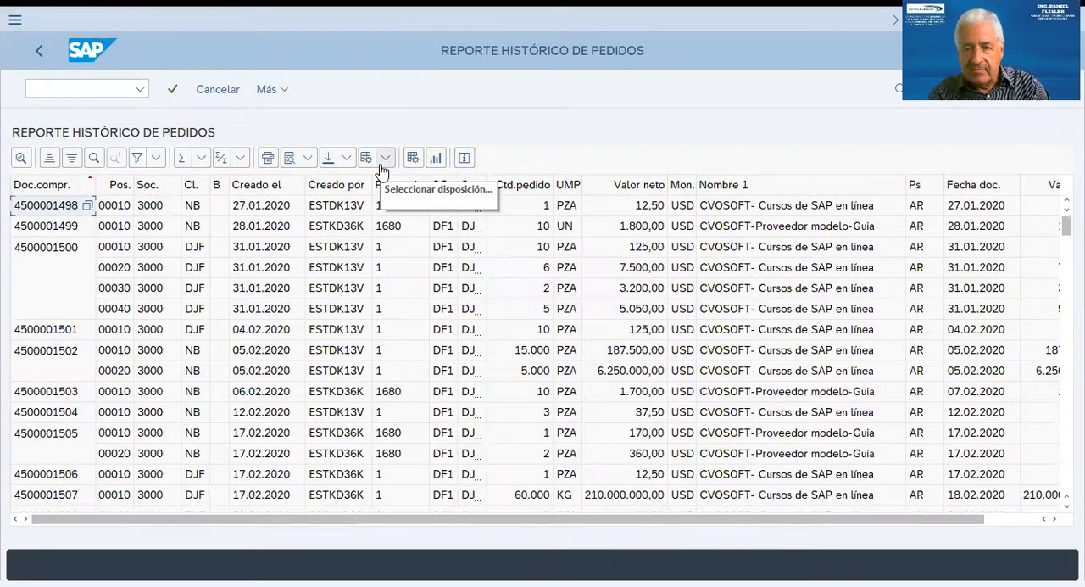
Examine the formats offered for saving the report to a local file, and cancel the export.
{"action": "left_click", "coordinate": [347, 160]}
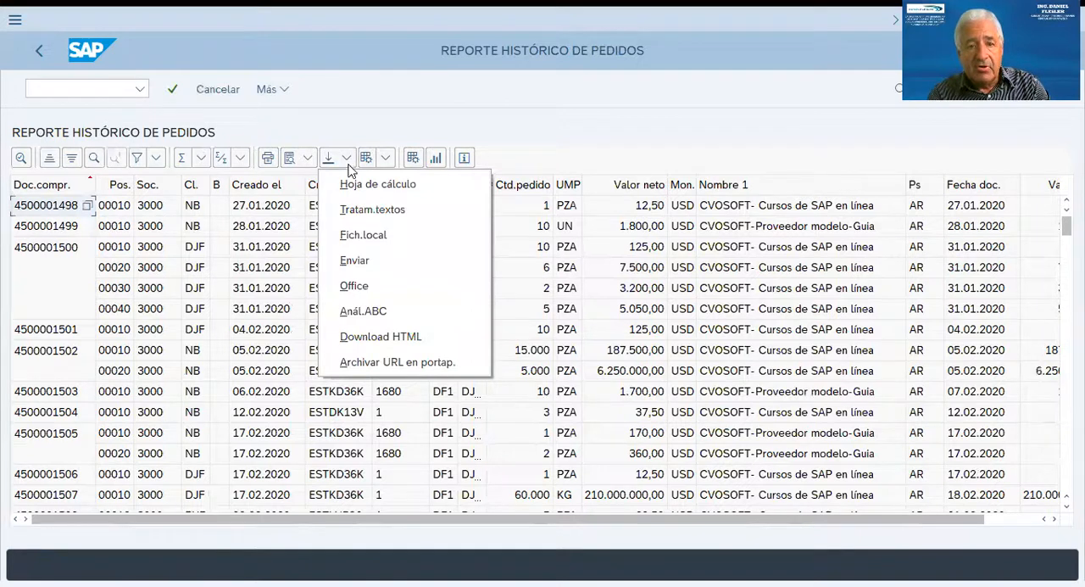
{"action": "left_click", "coordinate": [364, 235]}
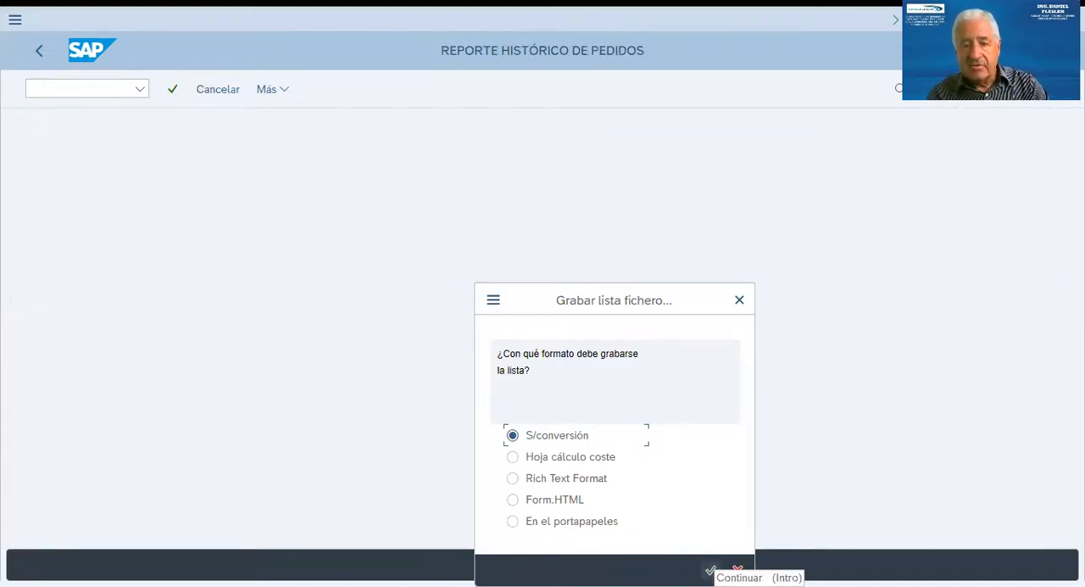
{"action": "left_click", "coordinate": [738, 570]}
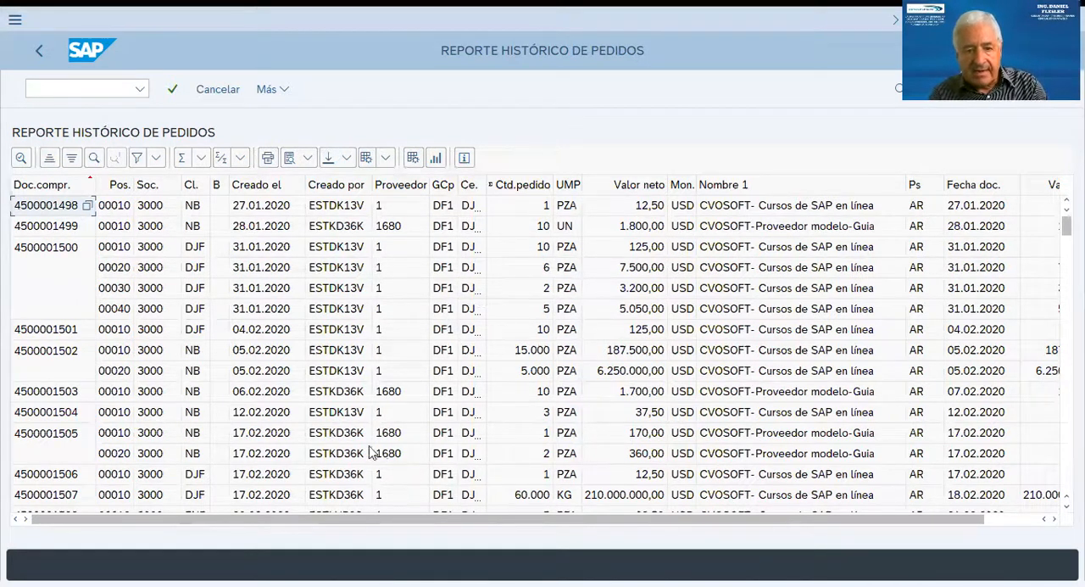
Leave the report for the QuickView list design and collapse the vendor master (LFA1) table.
{"action": "left_click_drag", "start_coordinate": [339, 523], "coordinate": [249, 528]}
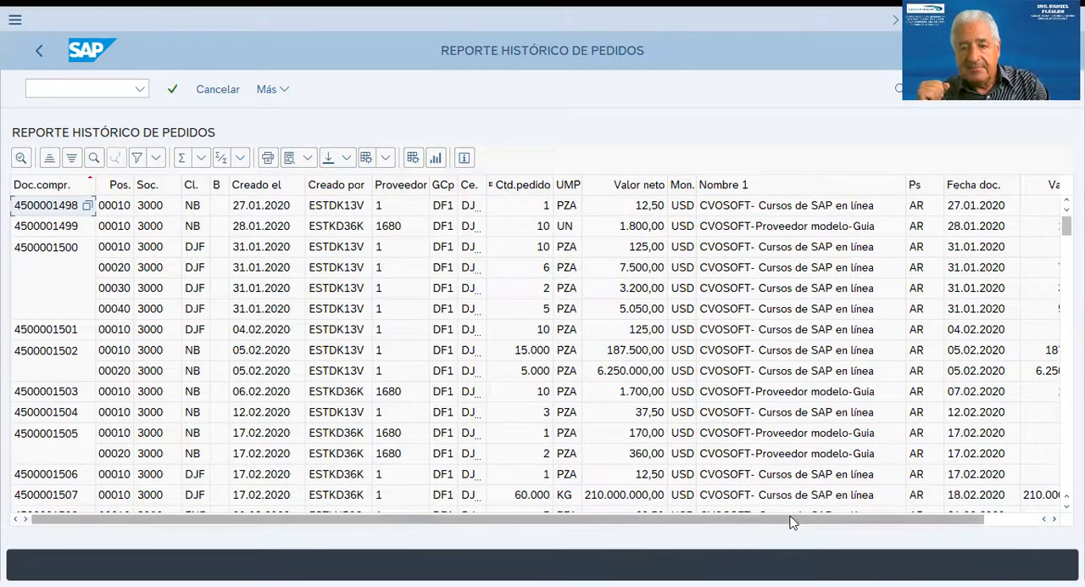
{"action": "left_click_drag", "start_coordinate": [789, 519], "coordinate": [895, 514]}
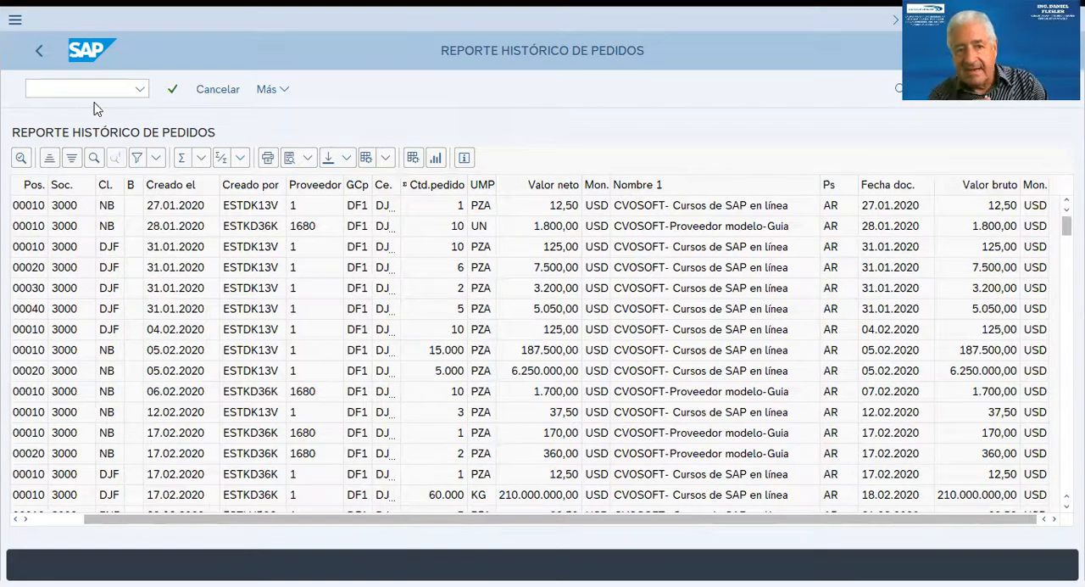
{"action": "left_click", "coordinate": [36, 49]}
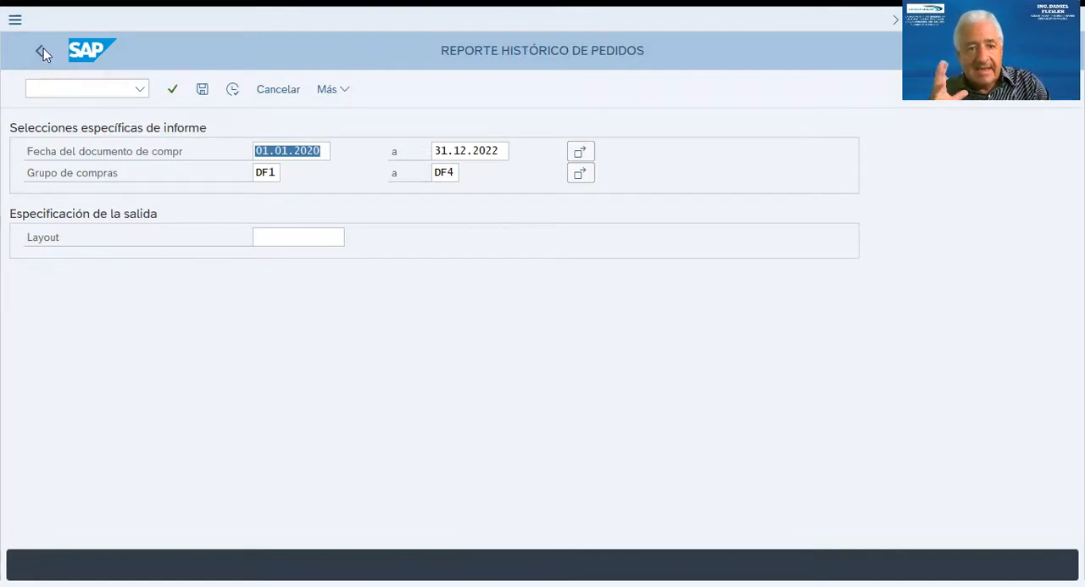
{"action": "left_click", "coordinate": [44, 48]}
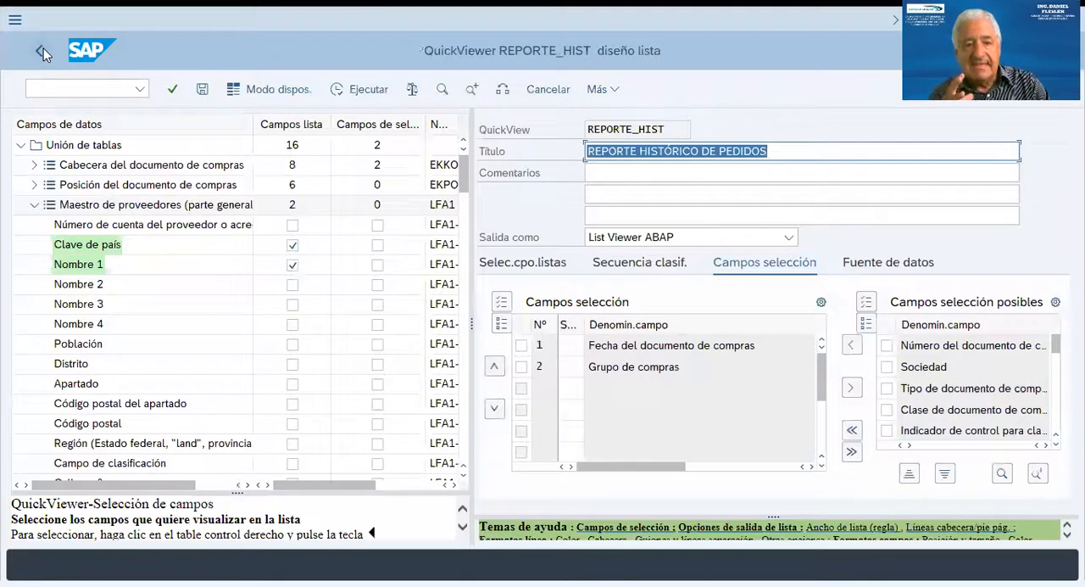
{"action": "left_click", "coordinate": [33, 208]}
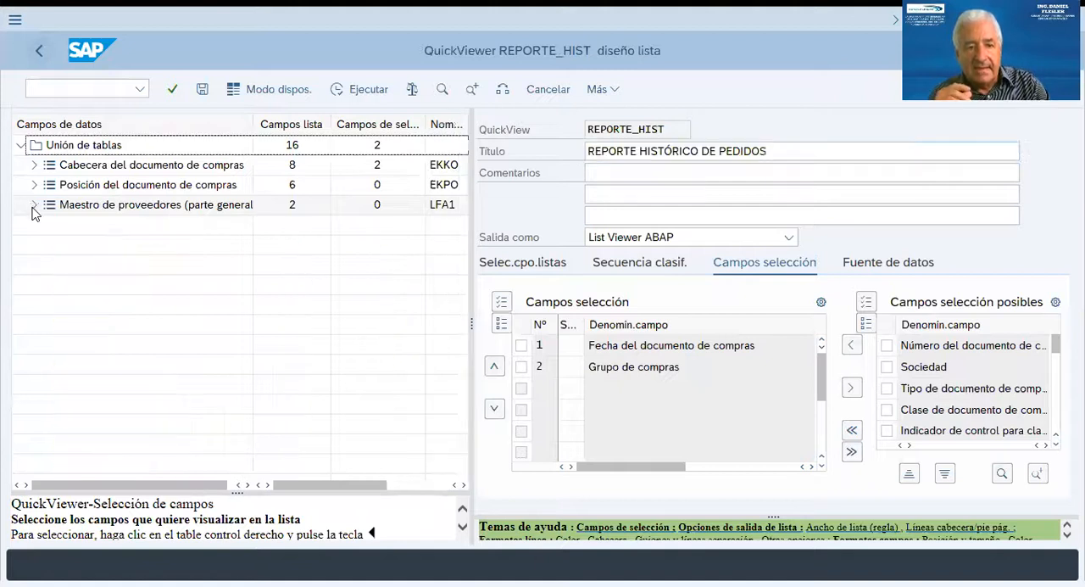